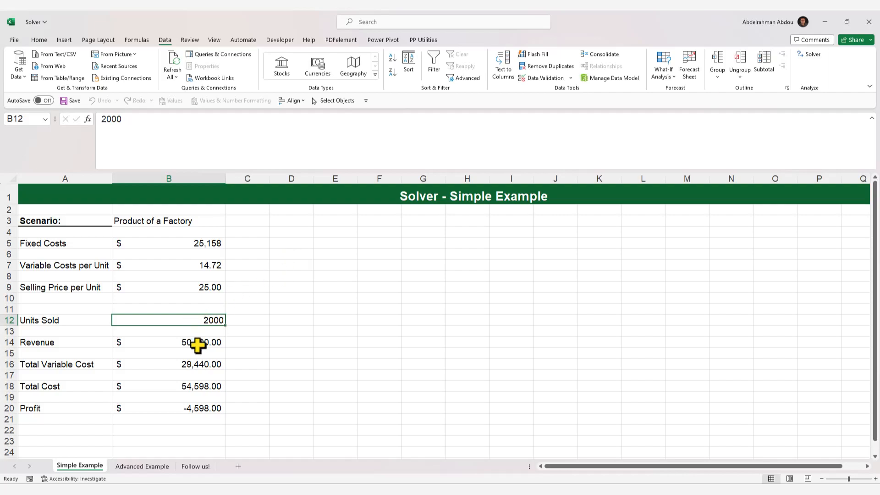
Step: Review the Fixed Costs, Variable Costs per Unit, Selling Price per Unit and Units Sold inputs and the Profit formula
{"action": "left_click", "coordinate": [209, 412]}
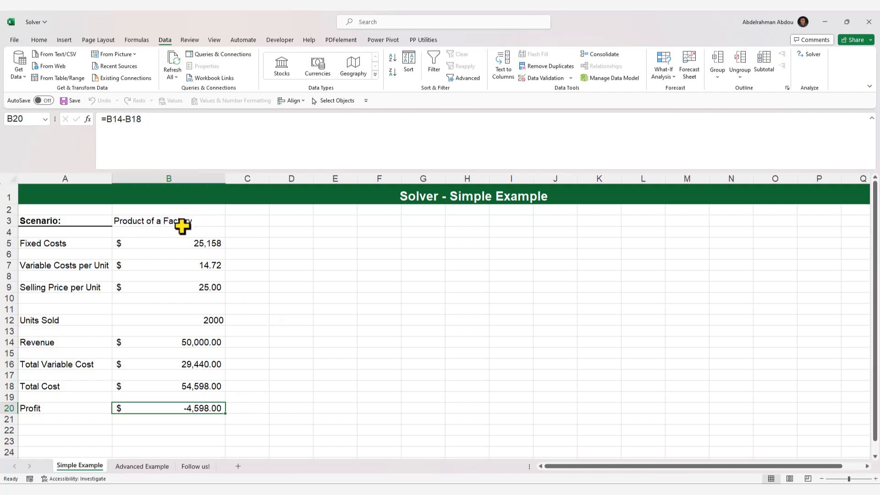
{"action": "left_click", "coordinate": [201, 245]}
{"action": "left_click", "coordinate": [189, 265]}
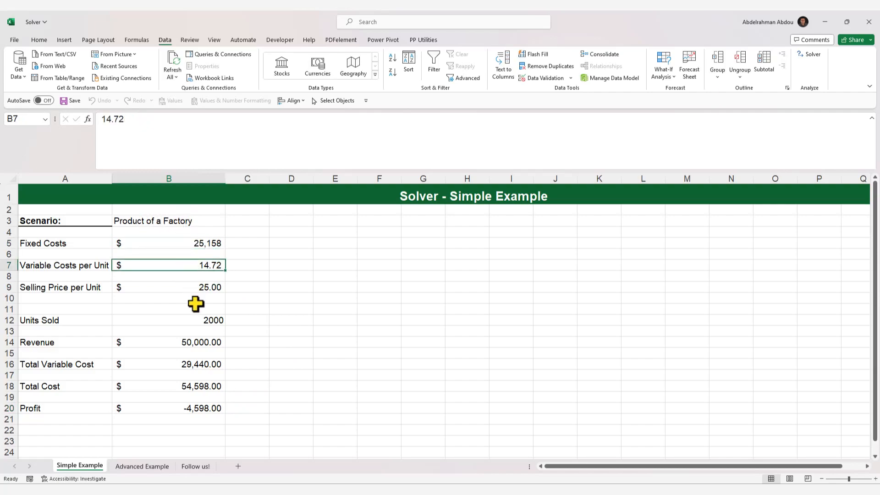
{"action": "left_click", "coordinate": [177, 291]}
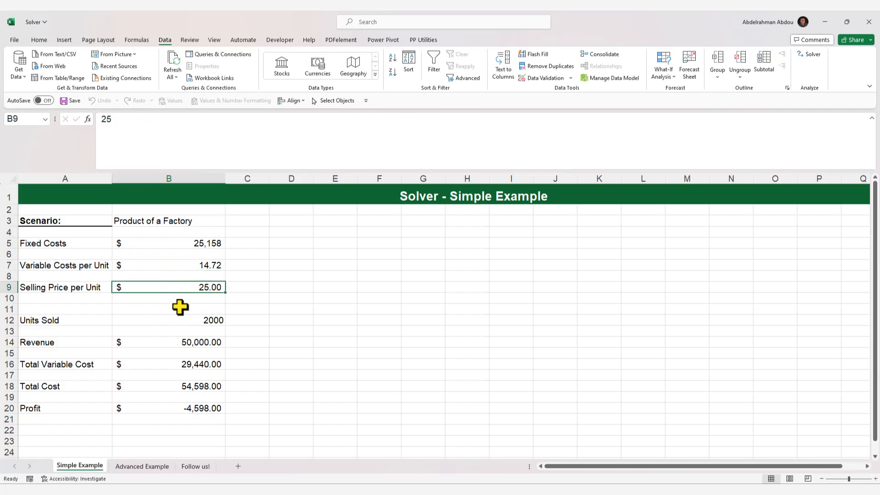
{"action": "left_click", "coordinate": [192, 320]}
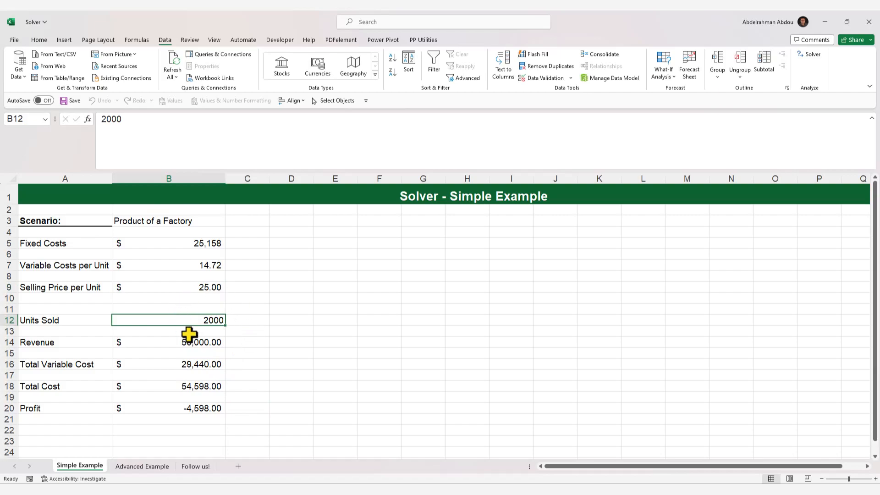
{"action": "left_click", "coordinate": [203, 408]}
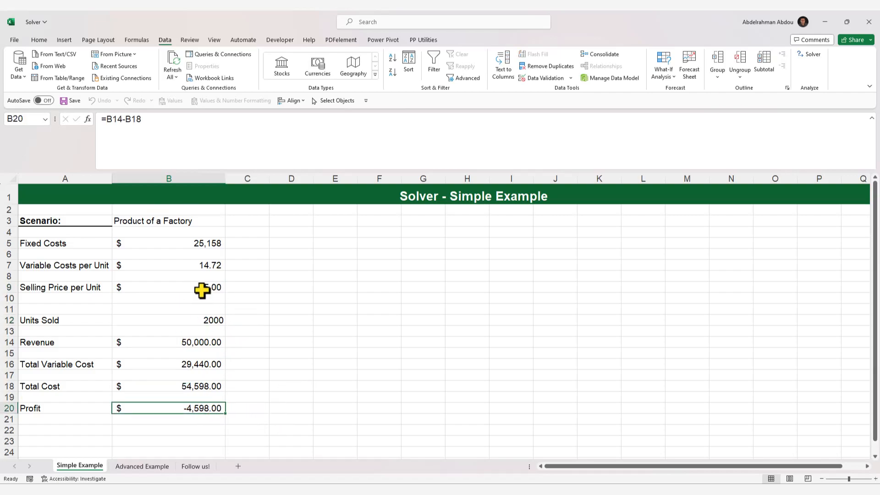
{"action": "left_click", "coordinate": [203, 142]}
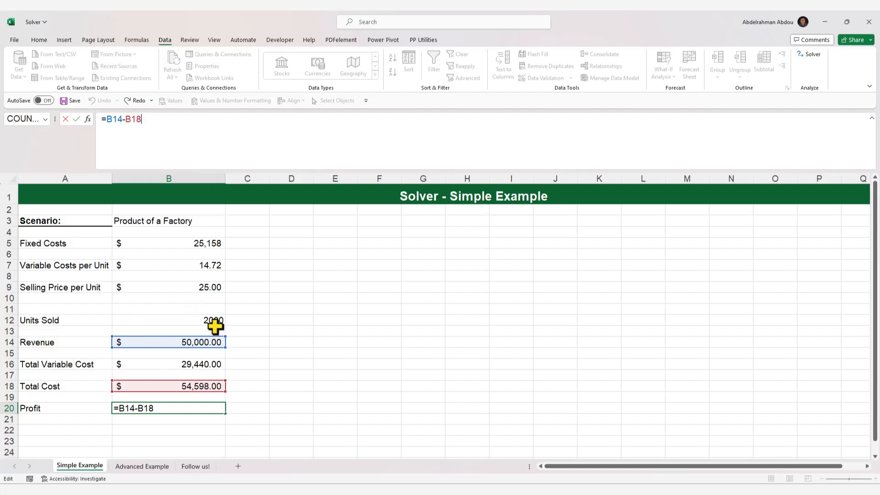
{"action": "key", "text": "ctrl+Return"}
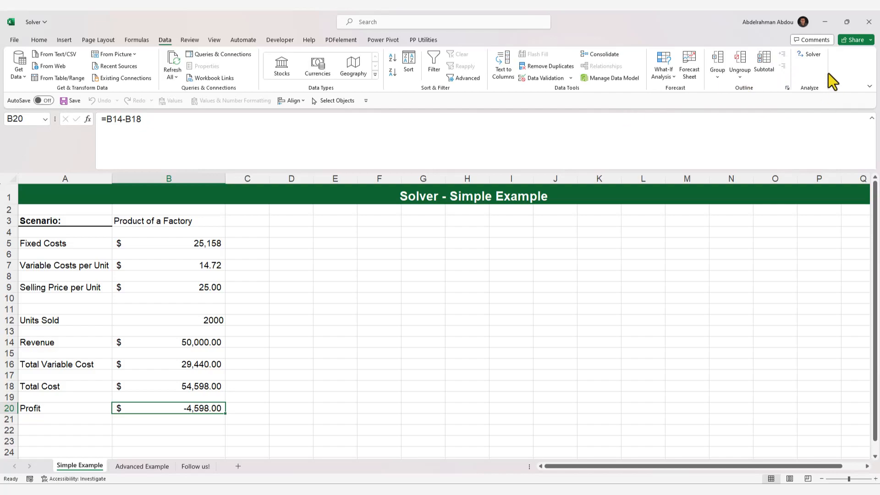
Step: Check in the Excel Add-ins list that the Solver Add-in is enabled, and accept the selection
{"action": "right_click", "coordinate": [597, 88]}
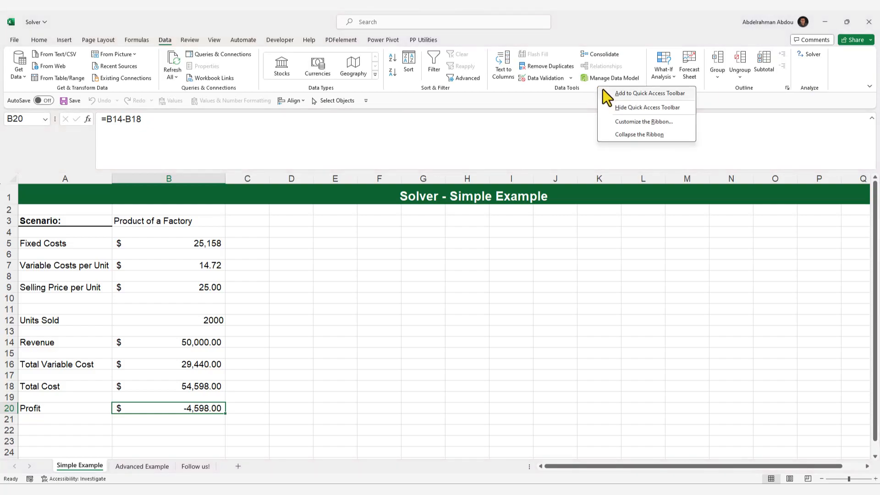
{"action": "left_click", "coordinate": [625, 123]}
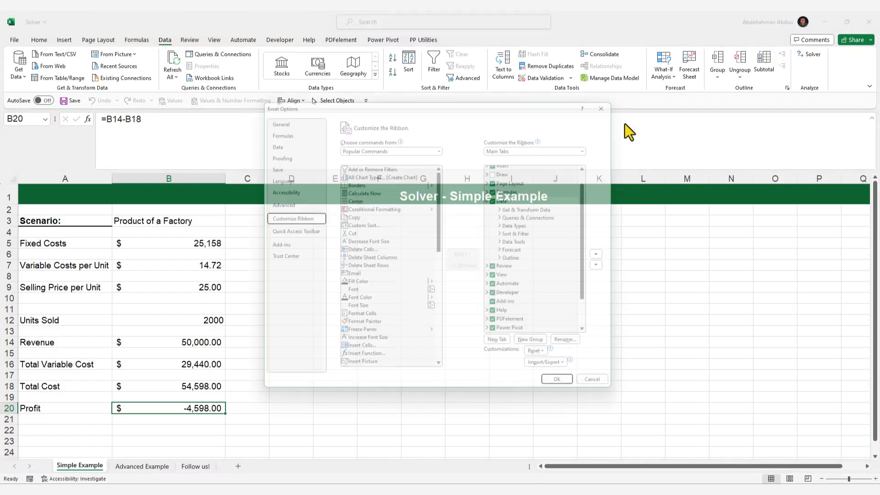
{"action": "left_click", "coordinate": [280, 247]}
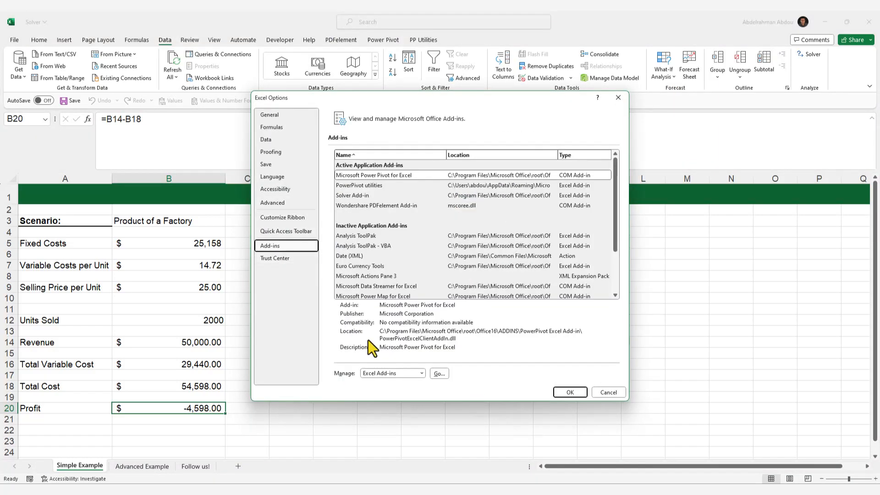
{"action": "left_click", "coordinate": [414, 375]}
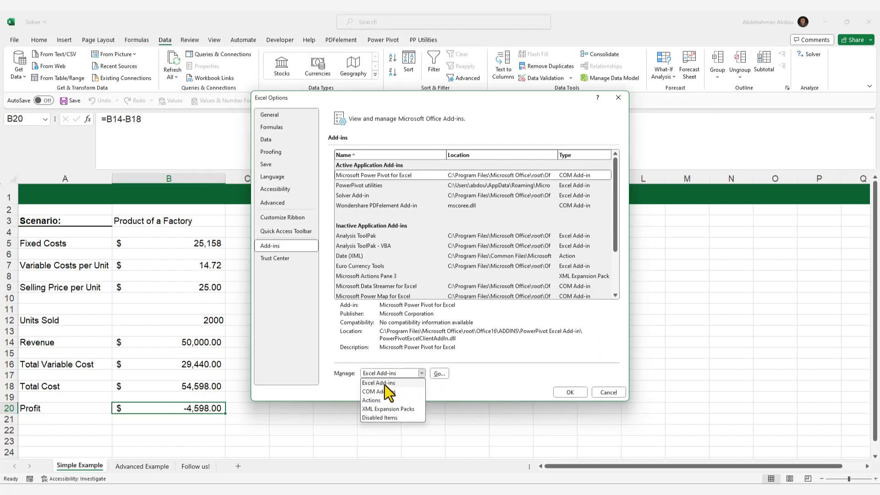
{"action": "left_click", "coordinate": [386, 384]}
{"action": "left_click", "coordinate": [440, 375]}
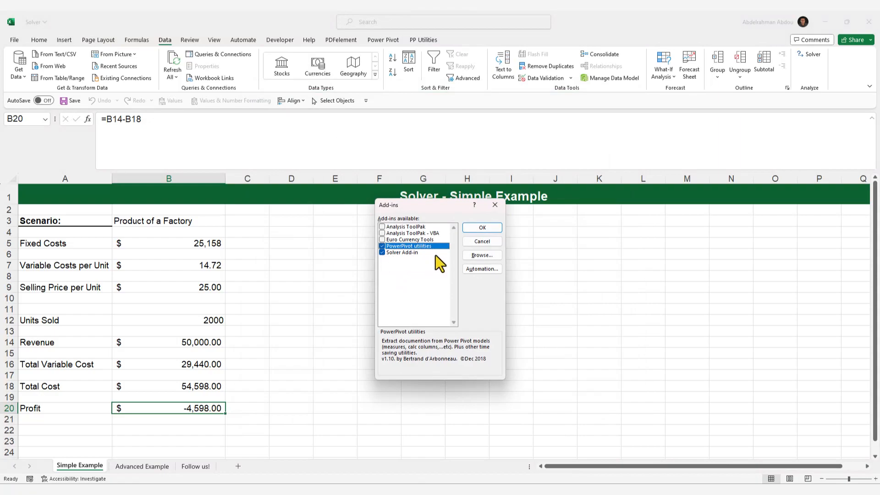
{"action": "left_click", "coordinate": [483, 227]}
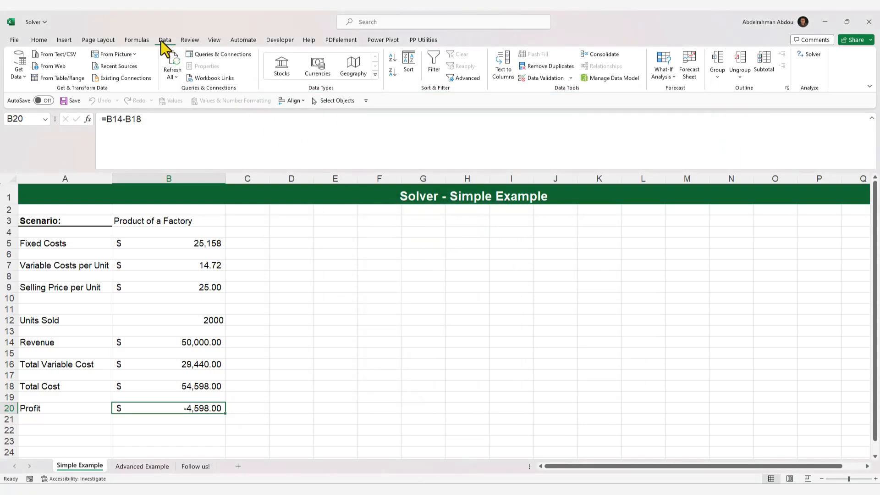
Step: Open Solver and set the objective to Profit cell B20 with a target value of 0
{"action": "left_click", "coordinate": [808, 54]}
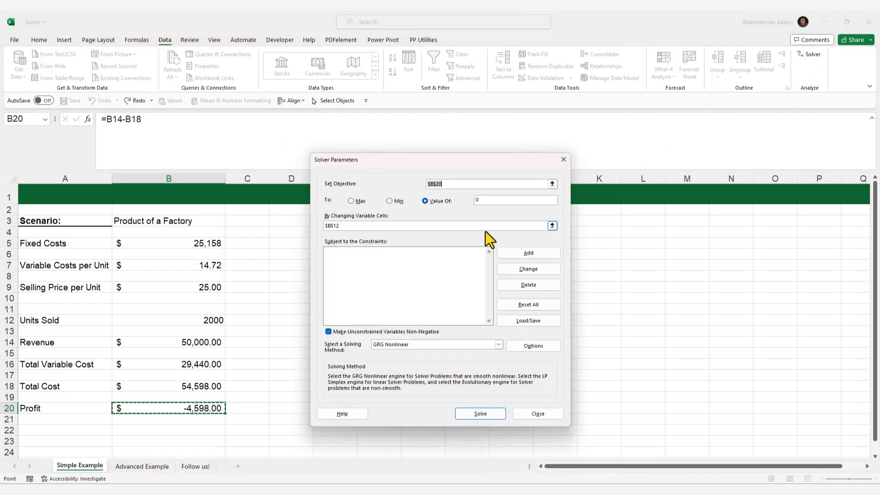
{"action": "left_click_drag", "start_coordinate": [448, 160], "coordinate": [398, 168]}
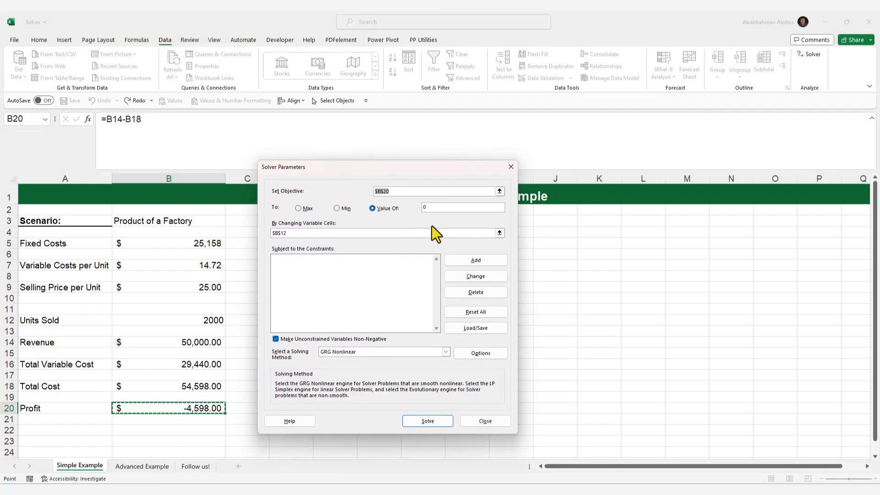
{"action": "left_click", "coordinate": [500, 192]}
{"action": "left_click", "coordinate": [174, 413]}
{"action": "left_click", "coordinate": [512, 179]}
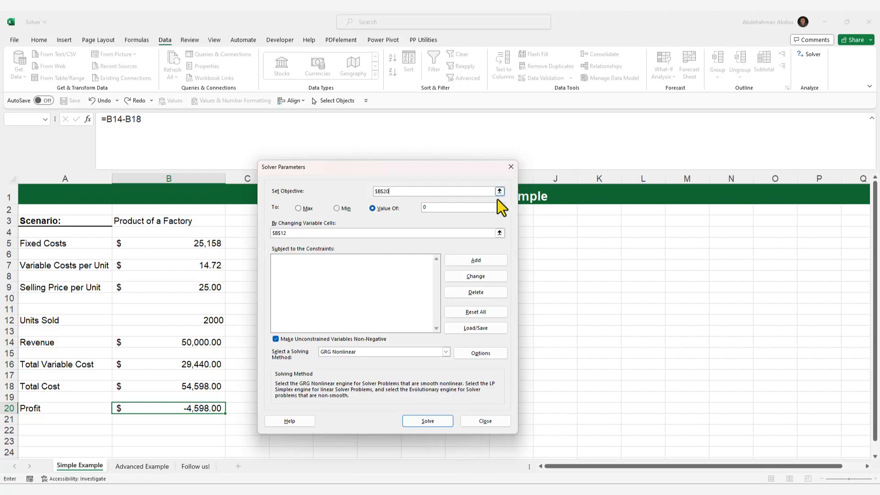
{"action": "left_click", "coordinate": [384, 211]}
{"action": "left_click", "coordinate": [423, 208]}
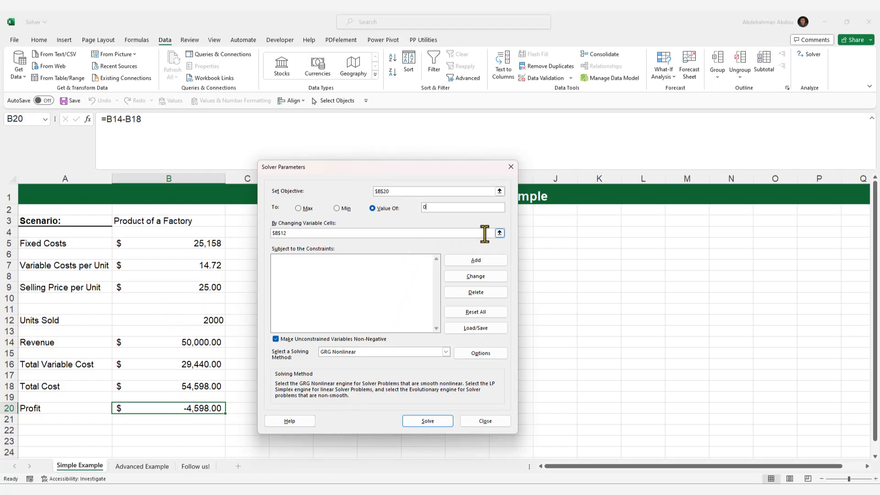
Step: Set Units Sold cell B12 as Solver's changing variable cell
{"action": "left_click", "coordinate": [500, 233]}
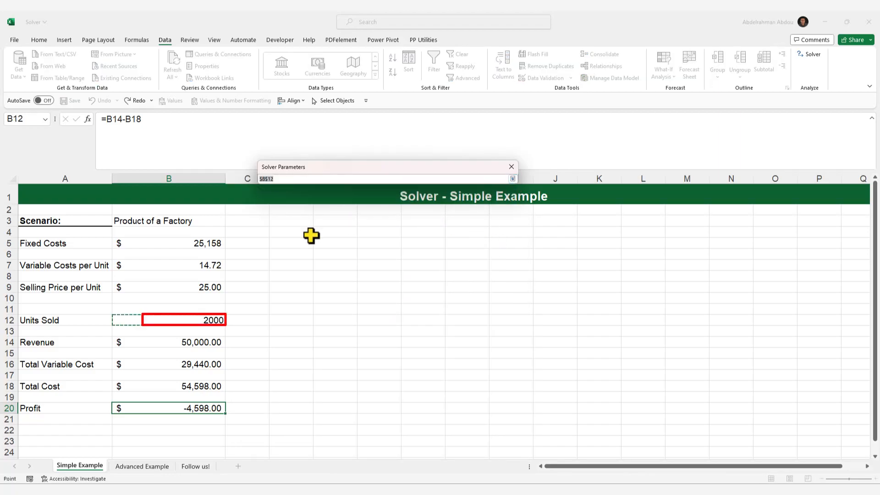
{"action": "left_click", "coordinate": [203, 320]}
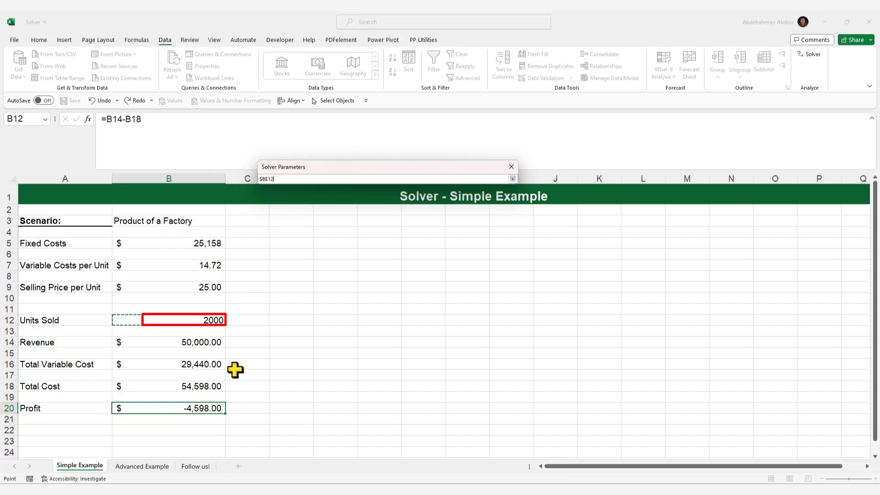
{"action": "left_click", "coordinate": [513, 179]}
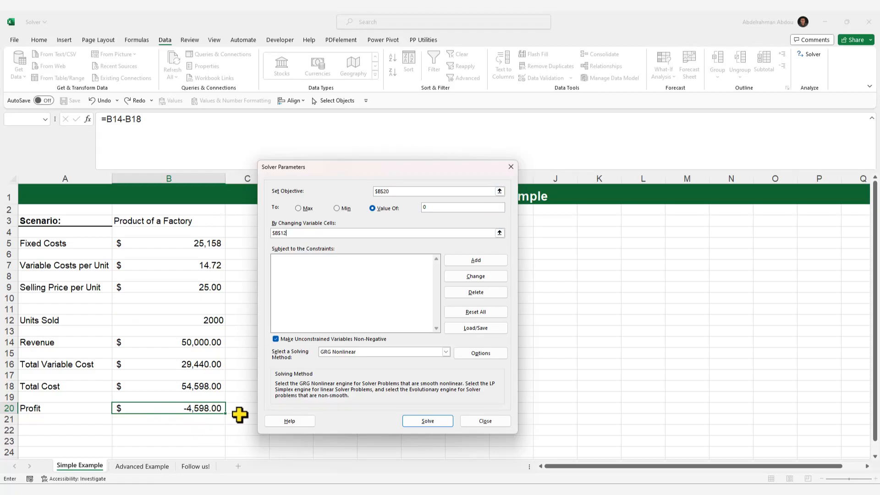
Step: Add a Solver constraint requiring Units Sold cell B12 to be an integer, and return to the Solver parameters
{"action": "left_click", "coordinate": [353, 262]}
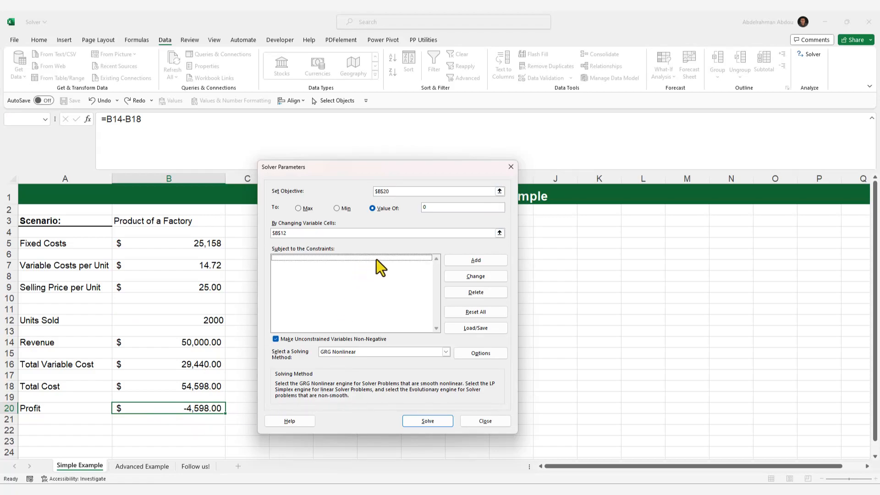
{"action": "left_click", "coordinate": [451, 260]}
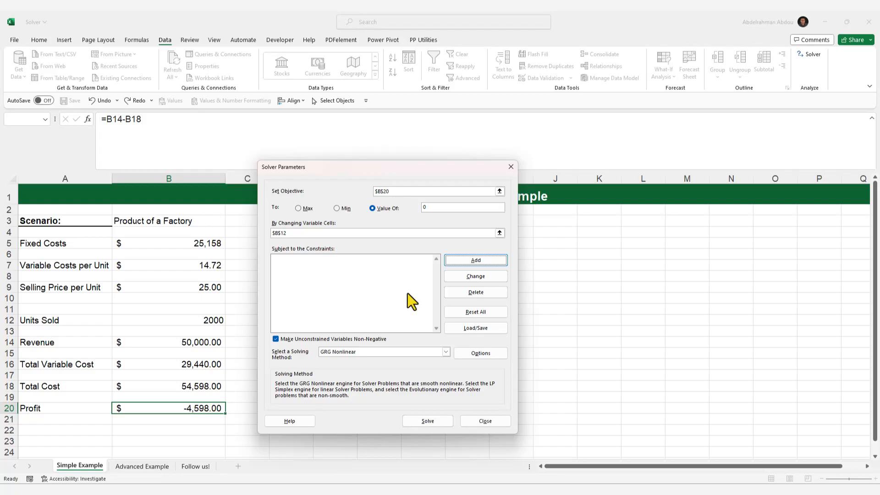
{"action": "left_click", "coordinate": [464, 270]}
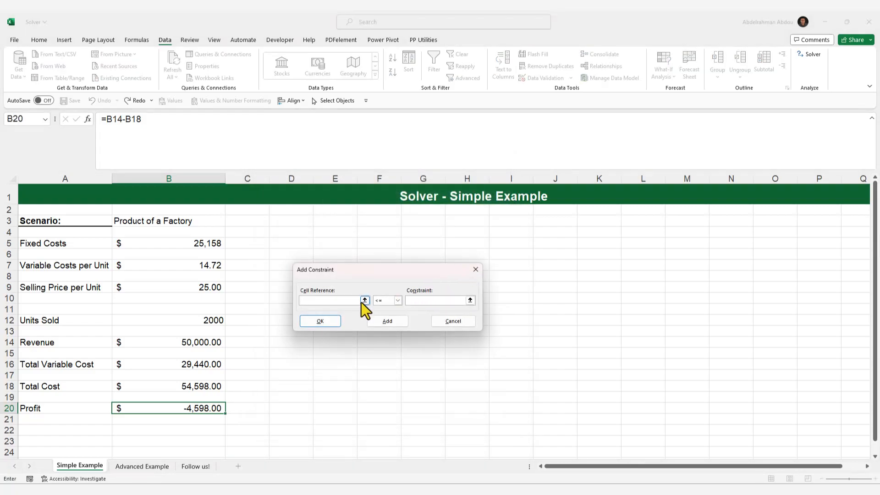
{"action": "left_click", "coordinate": [365, 300]}
{"action": "left_click", "coordinate": [183, 320]}
{"action": "left_click", "coordinate": [477, 282]}
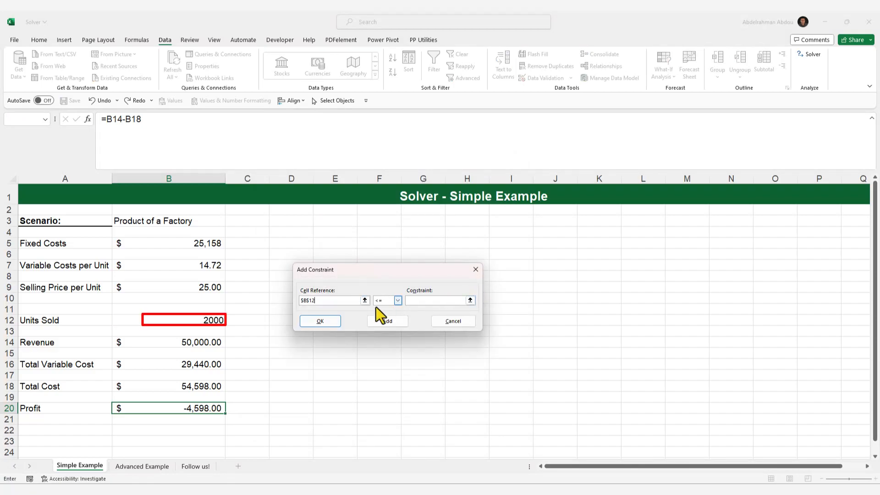
{"action": "left_click", "coordinate": [397, 301]}
{"action": "left_click", "coordinate": [384, 327]}
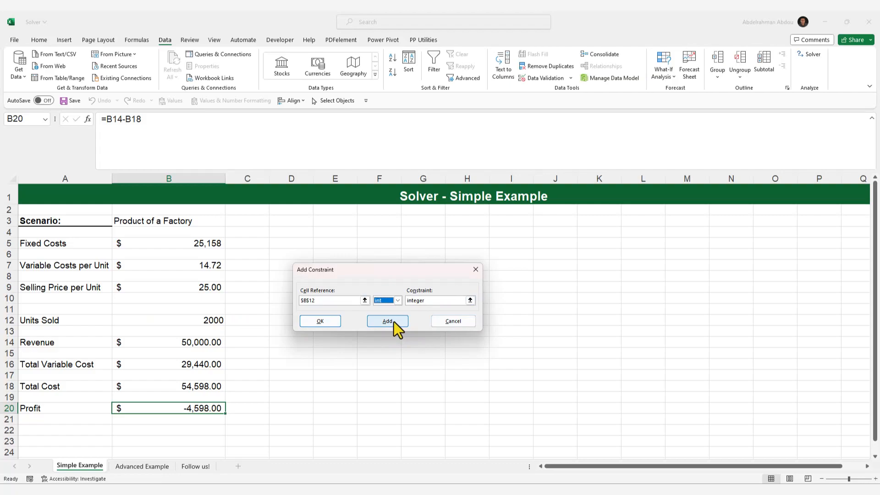
{"action": "left_click", "coordinate": [387, 323]}
{"action": "left_click", "coordinate": [324, 322]}
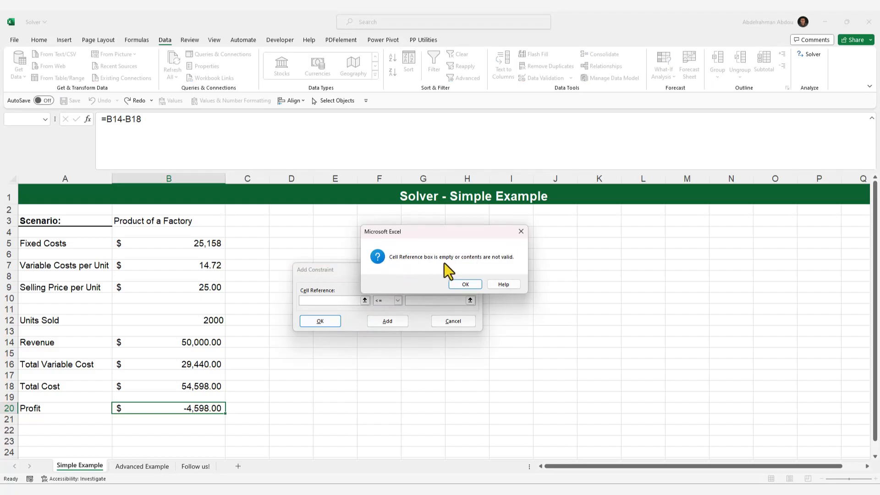
{"action": "left_click", "coordinate": [503, 284]}
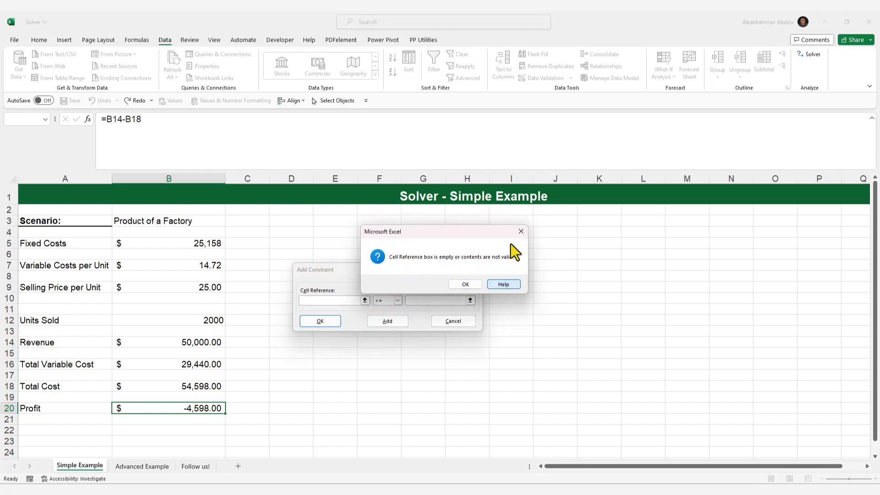
{"action": "left_click", "coordinate": [521, 232]}
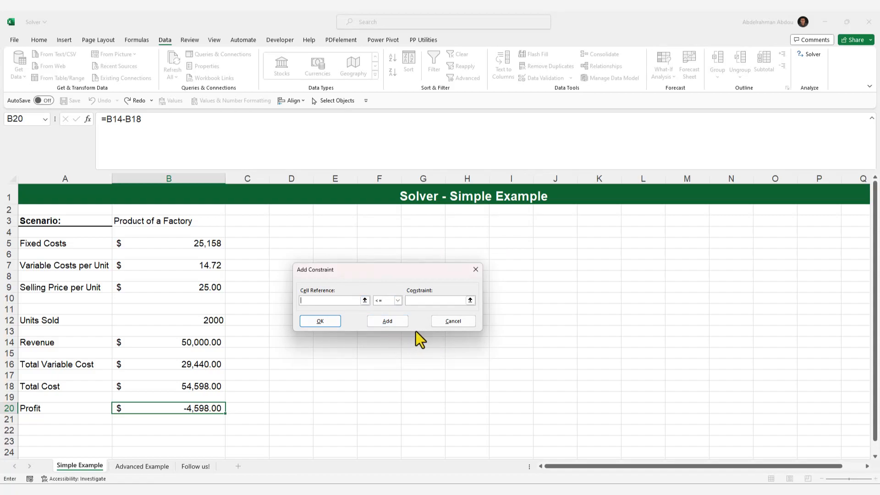
{"action": "left_click", "coordinate": [452, 322]}
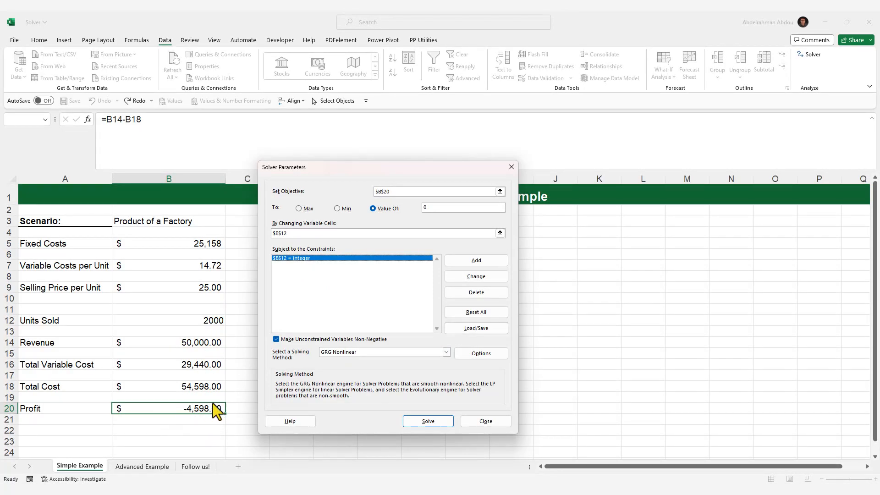
Step: Try to solve the model with the integer constraint, close the results and select the Units Sold cell
{"action": "left_click", "coordinate": [428, 421]}
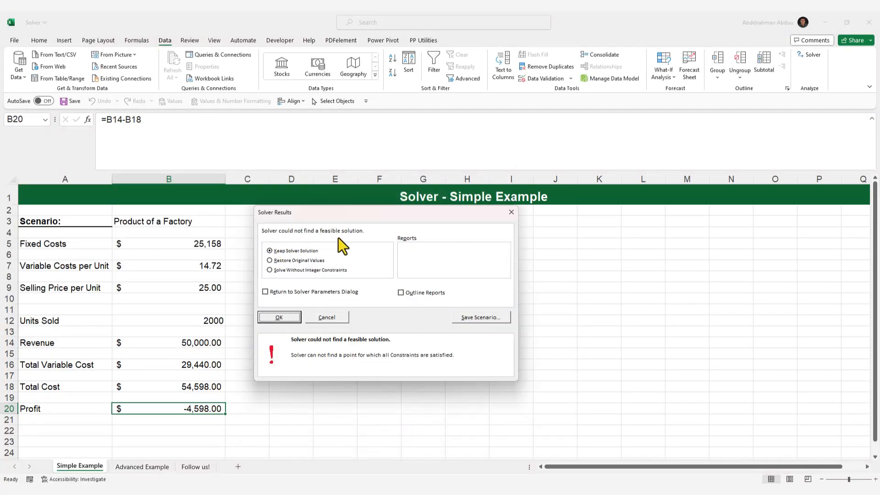
{"action": "left_click", "coordinate": [281, 317]}
{"action": "left_click", "coordinate": [210, 321]}
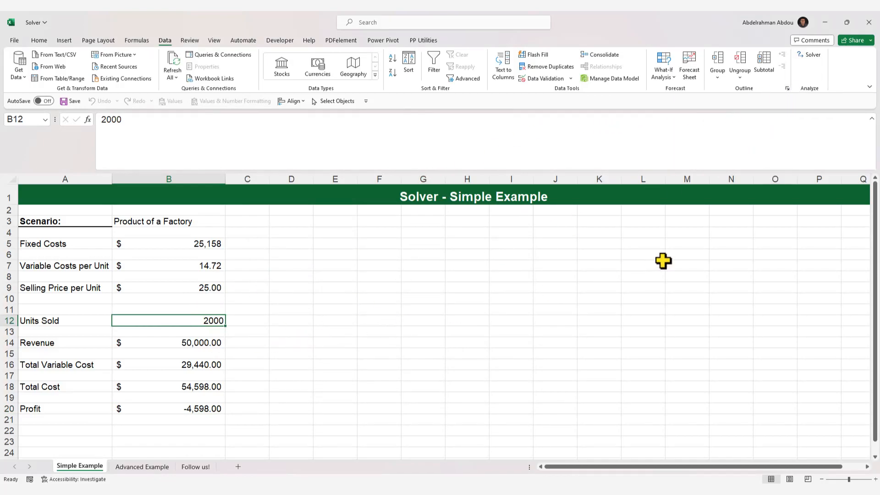
Step: Reopen Solver and delete the integer constraint on Units Sold cell B12
{"action": "left_click", "coordinate": [809, 57]}
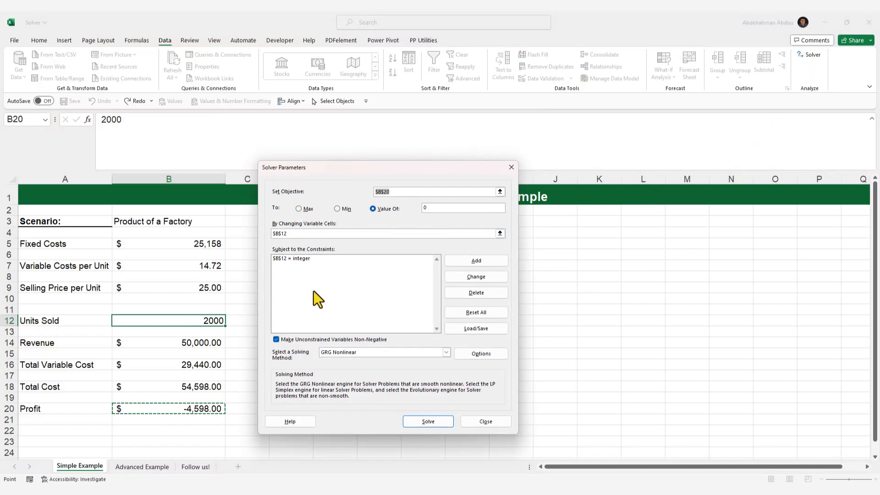
{"action": "left_click", "coordinate": [301, 259]}
{"action": "left_click", "coordinate": [468, 293]}
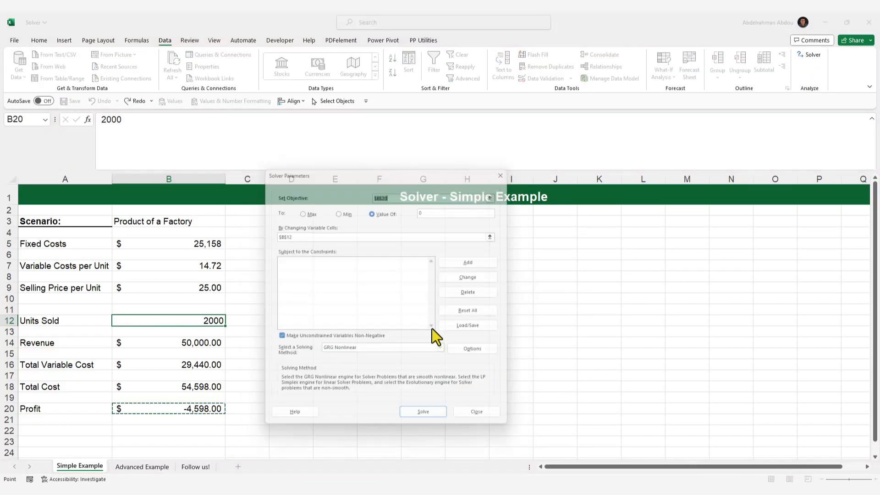
Step: Solve the break-even model without constraints and keep the Solver solution
{"action": "left_click", "coordinate": [421, 423]}
{"action": "left_click_drag", "start_coordinate": [157, 173], "coordinate": [425, 236]}
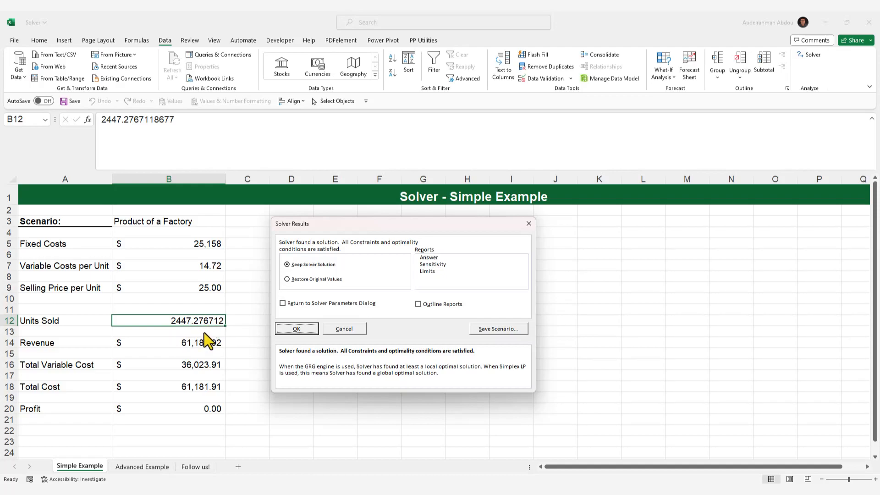
{"action": "left_click", "coordinate": [298, 330]}
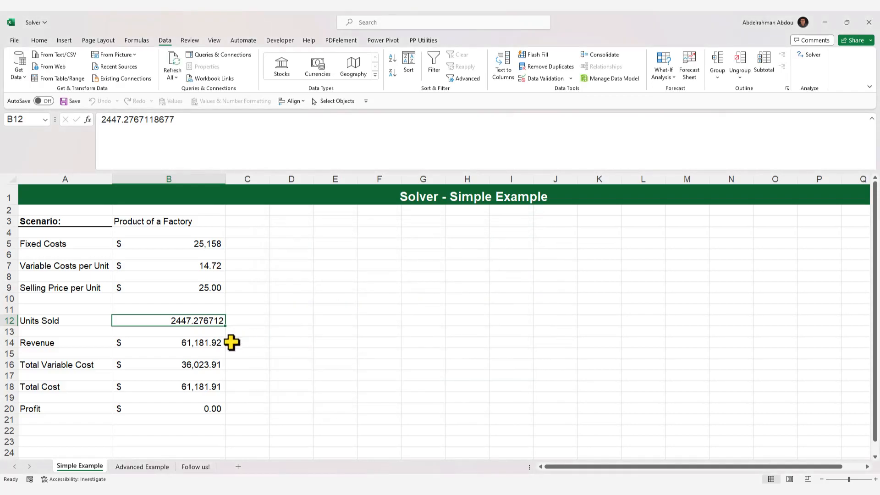
Step: Check the solved Profit and Units Sold cells, and switch to the Advanced Example sheet
{"action": "left_click", "coordinate": [193, 412]}
{"action": "left_click", "coordinate": [193, 316]}
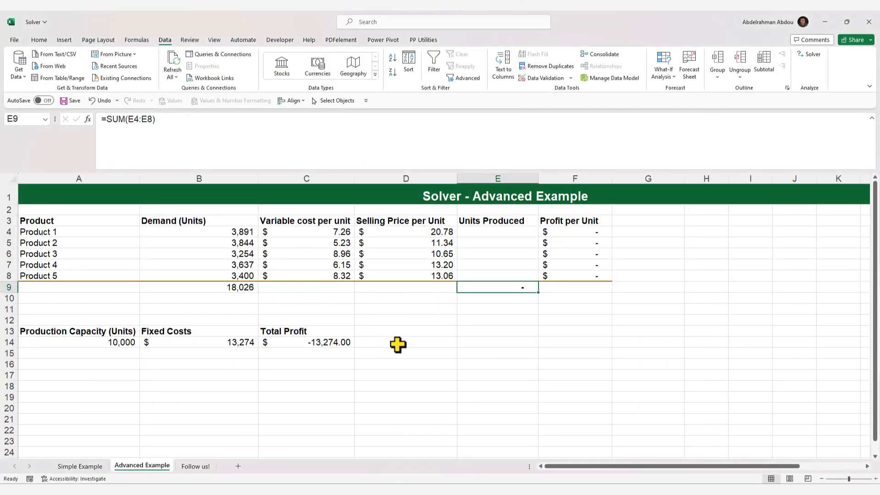
{"action": "left_click", "coordinate": [361, 305]}
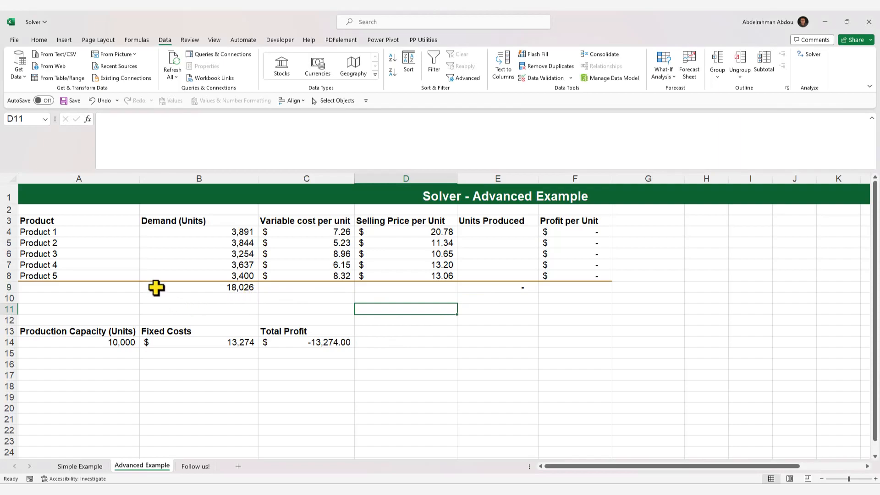
Step: Examine the product table's demand, variable cost, selling price and Units Produced columns for Products 1 to 5
{"action": "left_click", "coordinate": [78, 230]}
{"action": "left_click", "coordinate": [96, 265]}
{"action": "left_click", "coordinate": [362, 255]}
{"action": "left_click", "coordinate": [219, 231]}
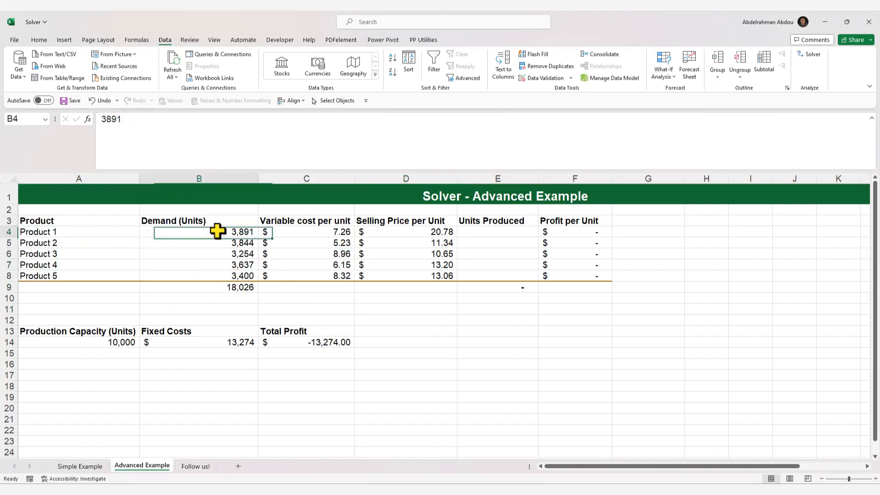
{"action": "left_click_drag", "start_coordinate": [224, 233], "coordinate": [212, 276]}
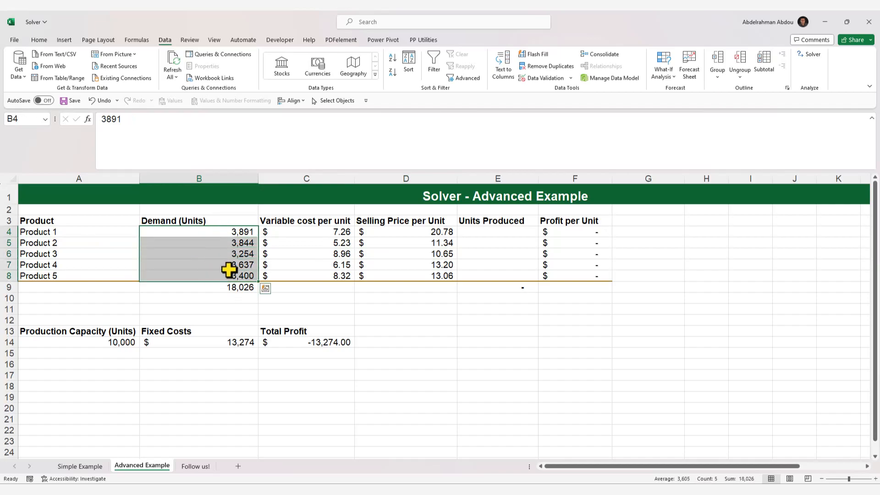
{"action": "left_click", "coordinate": [229, 254]}
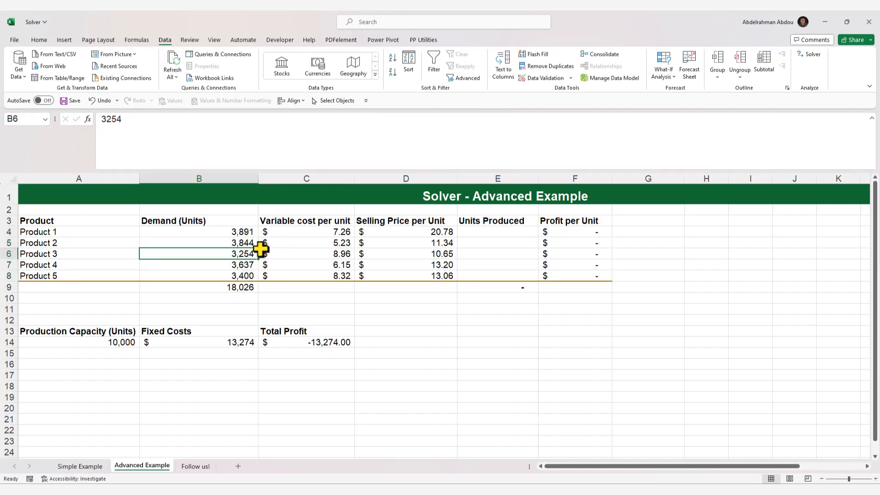
{"action": "left_click", "coordinate": [241, 232]}
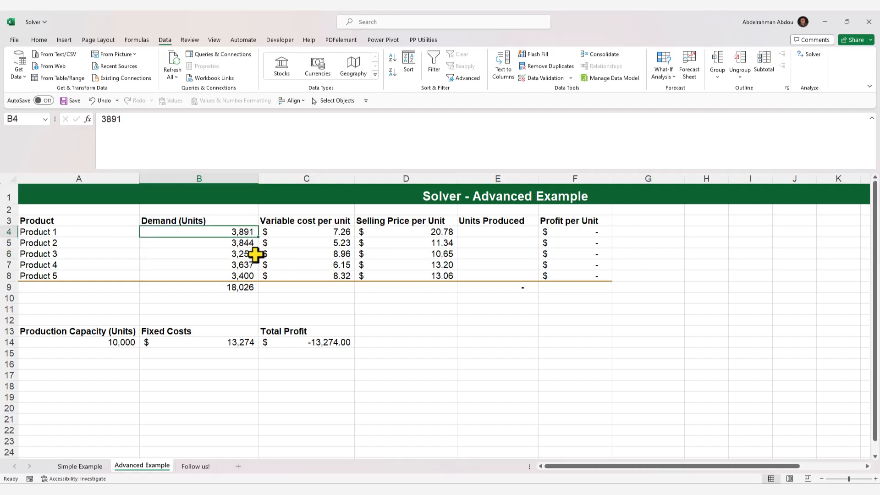
{"action": "left_click", "coordinate": [332, 235]}
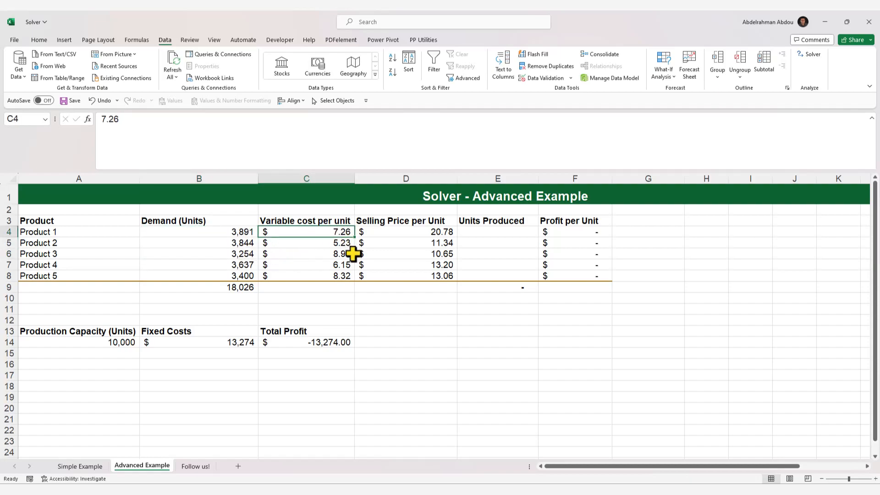
{"action": "left_click", "coordinate": [407, 232]}
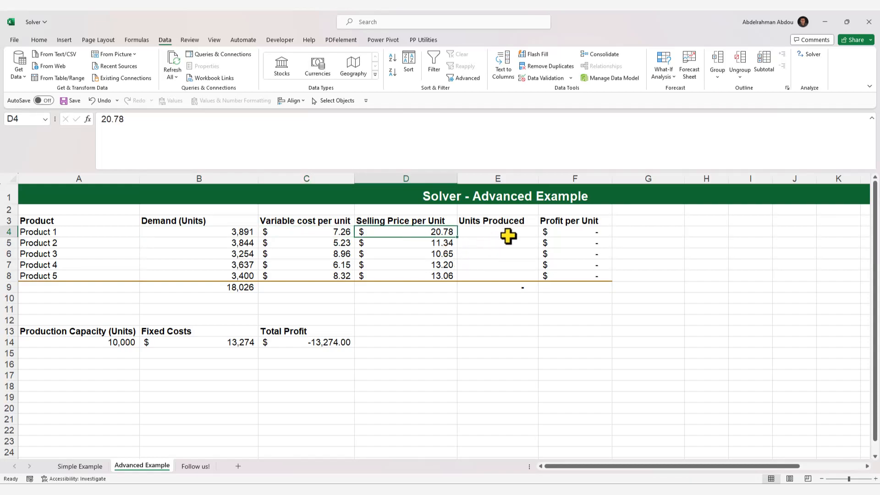
{"action": "left_click", "coordinate": [485, 232]}
{"action": "left_click_drag", "start_coordinate": [501, 234], "coordinate": [480, 233]}
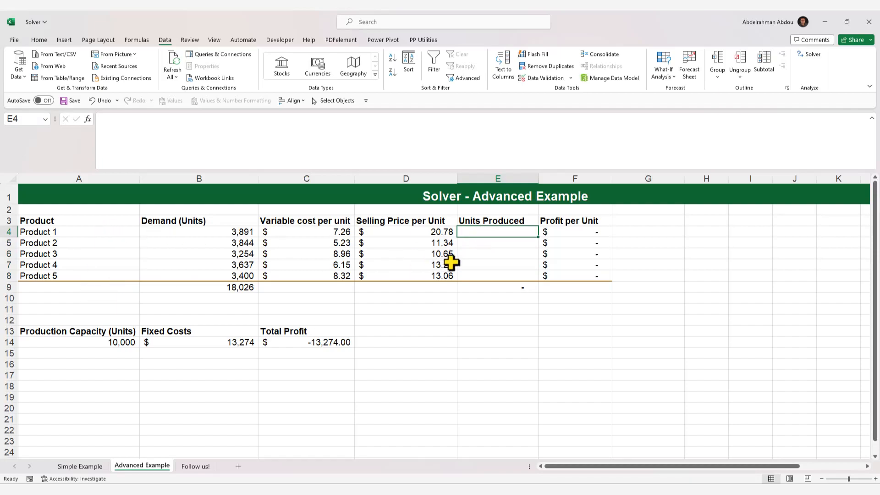
Step: Examine the Total Profit formula in C14 and the selling price, variable cost and profit cells behind it
{"action": "left_click", "coordinate": [319, 342]}
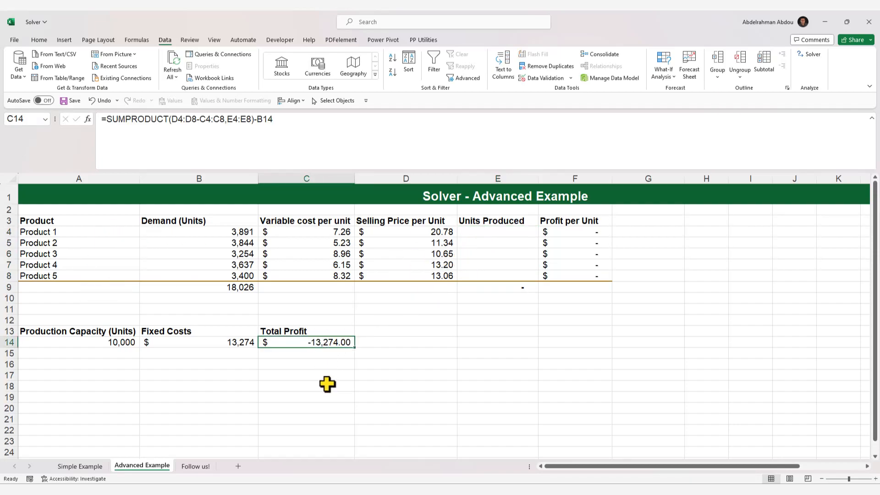
{"action": "left_click", "coordinate": [314, 364]}
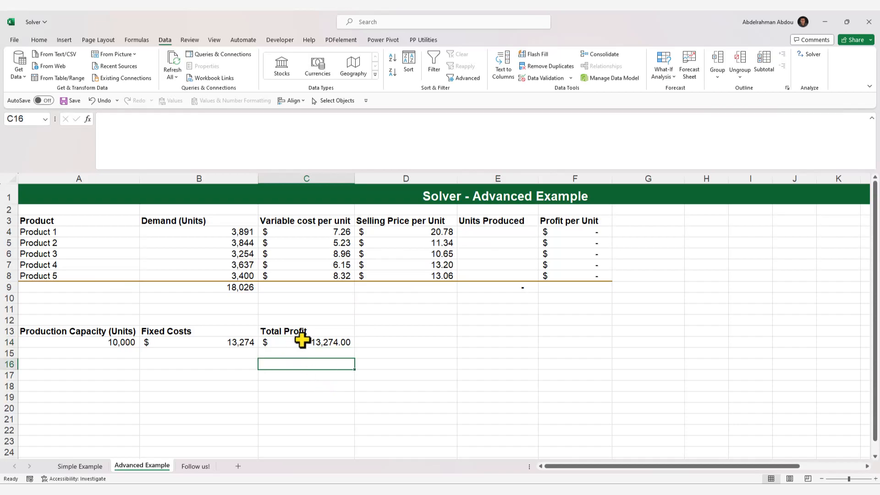
{"action": "left_click", "coordinate": [311, 345]}
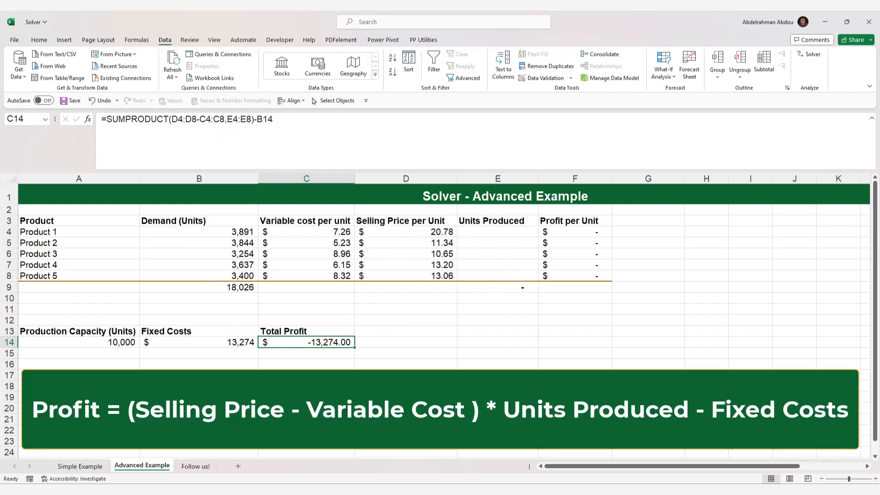
{"action": "left_click", "coordinate": [395, 236]}
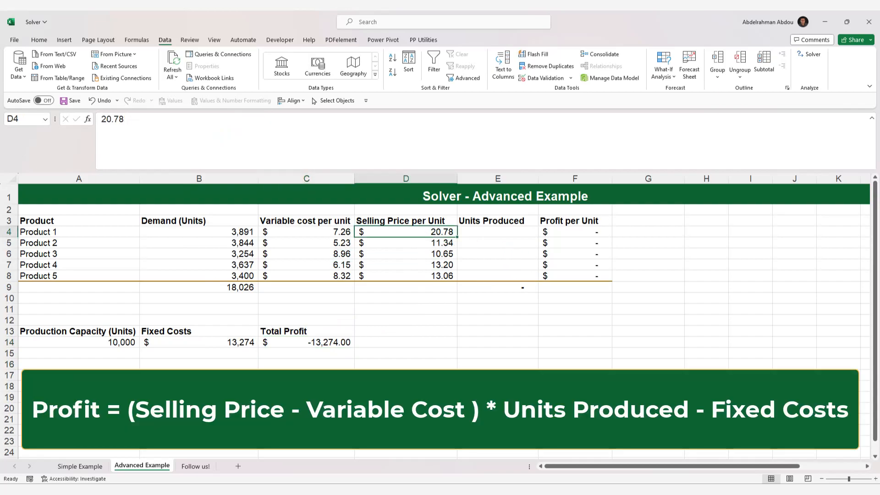
{"action": "left_click", "coordinate": [306, 232]}
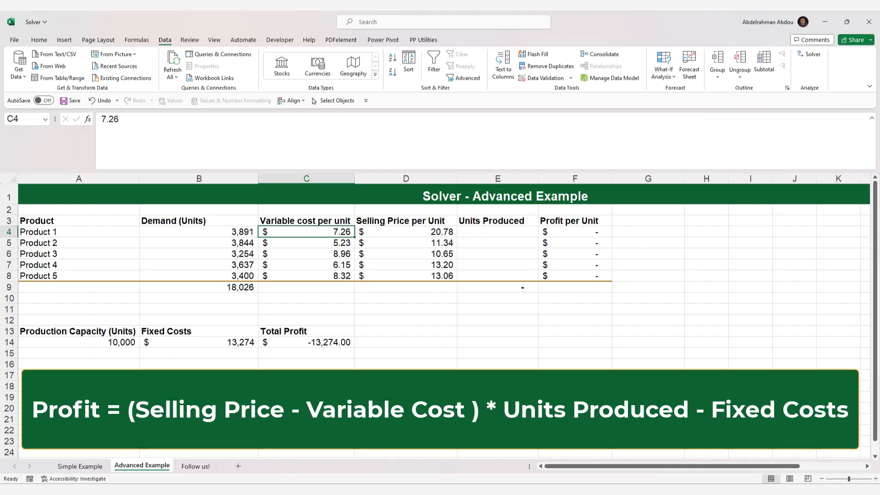
{"action": "key", "text": "Right"}
{"action": "key", "text": "Right"}
{"action": "key", "text": "Right"}
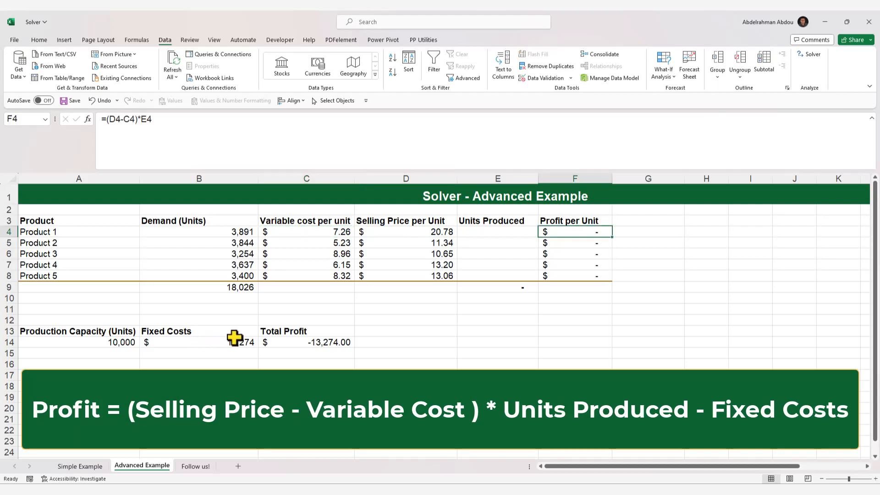
{"action": "left_click", "coordinate": [274, 342]}
{"action": "key", "text": "F2"}
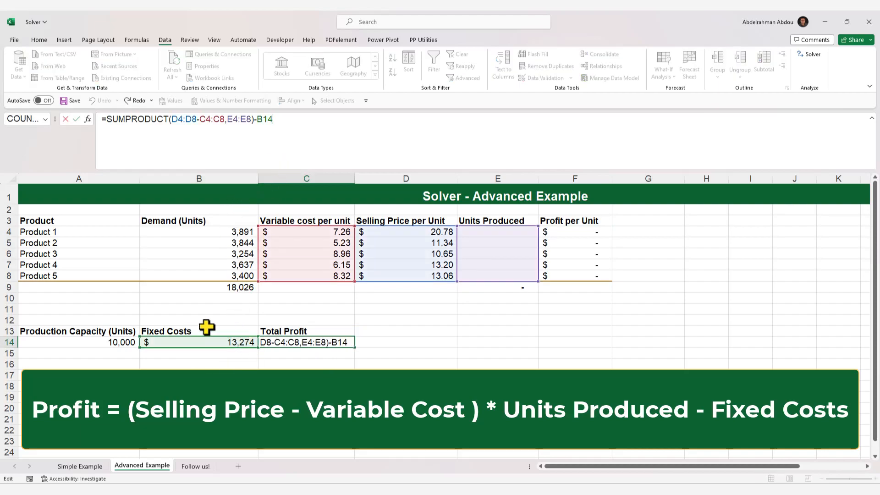
{"action": "key", "text": "ctrl+Return"}
Step: Compare the Production Capacity in A14 with the total demand in B9
{"action": "left_click", "coordinate": [103, 344]}
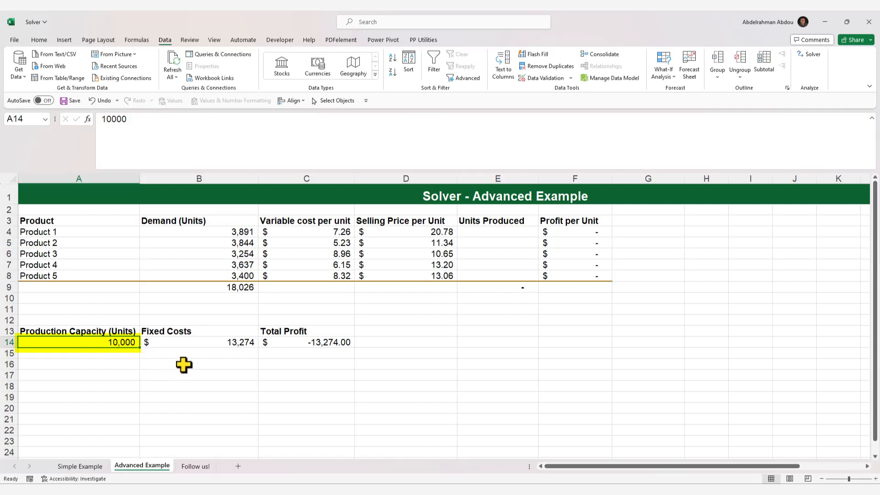
{"action": "left_click", "coordinate": [218, 288]}
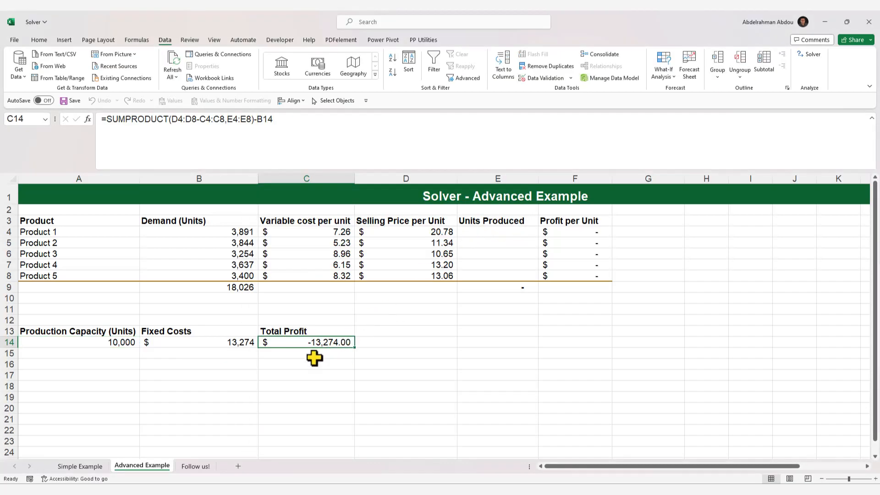
{"action": "left_click", "coordinate": [315, 361]}
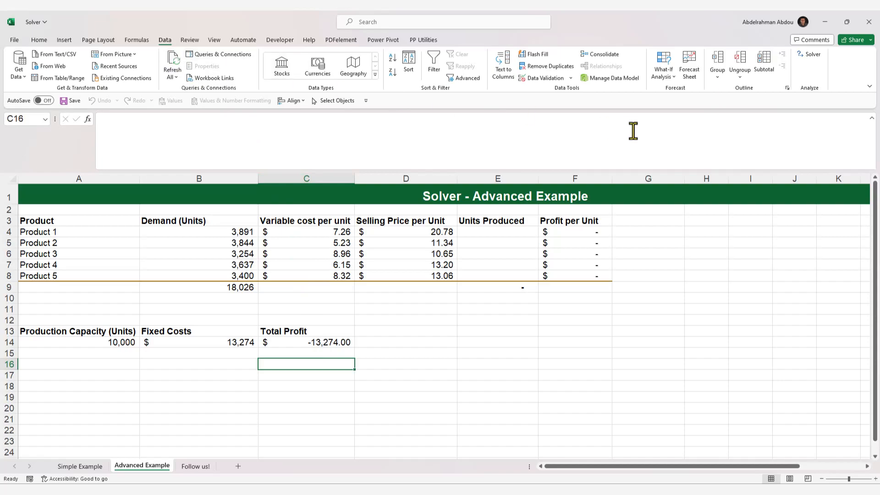
Step: Open Solver and set the objective to maximize the Total Profit cell C14
{"action": "left_click", "coordinate": [810, 58]}
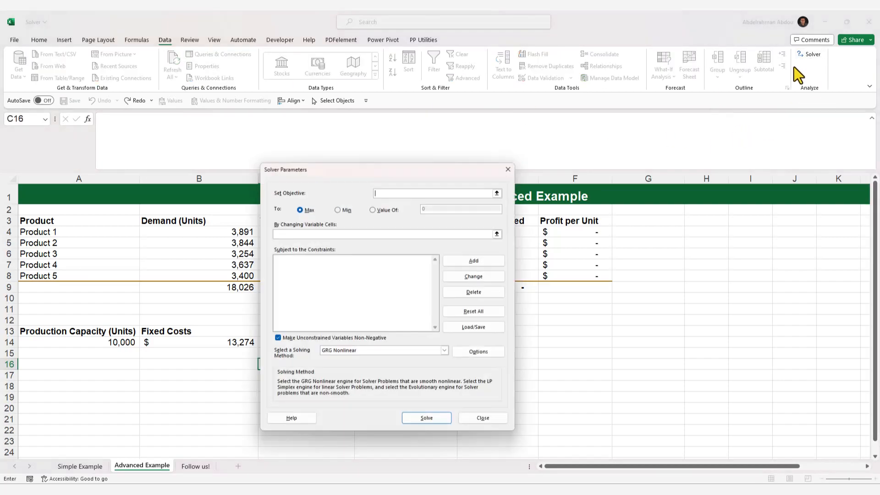
{"action": "left_click_drag", "start_coordinate": [436, 171], "coordinate": [672, 165]}
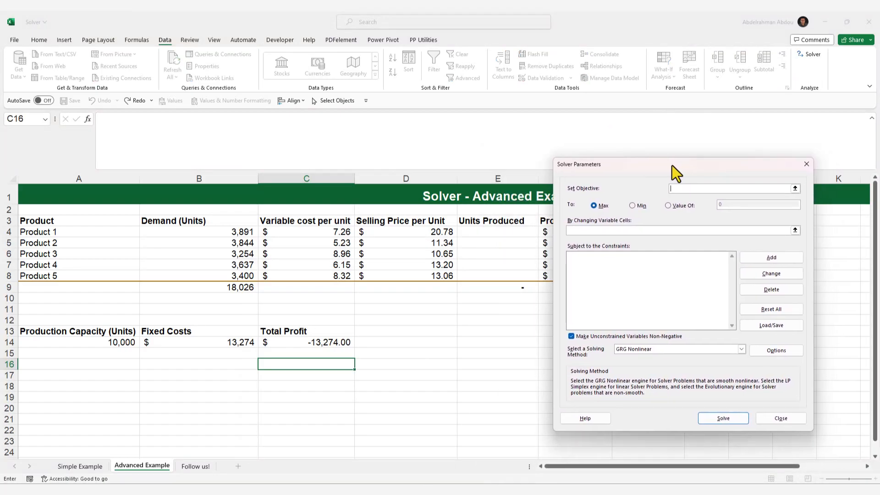
{"action": "left_click", "coordinate": [795, 189]}
{"action": "left_click", "coordinate": [310, 345]}
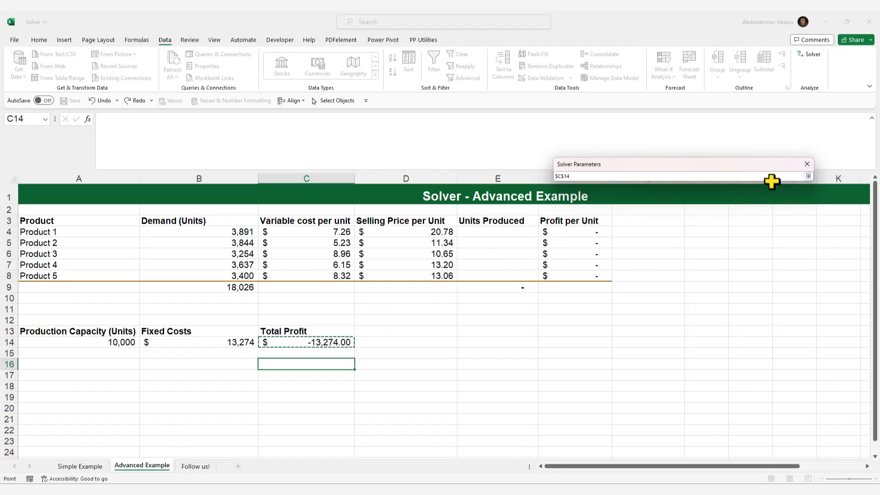
{"action": "left_click", "coordinate": [807, 176]}
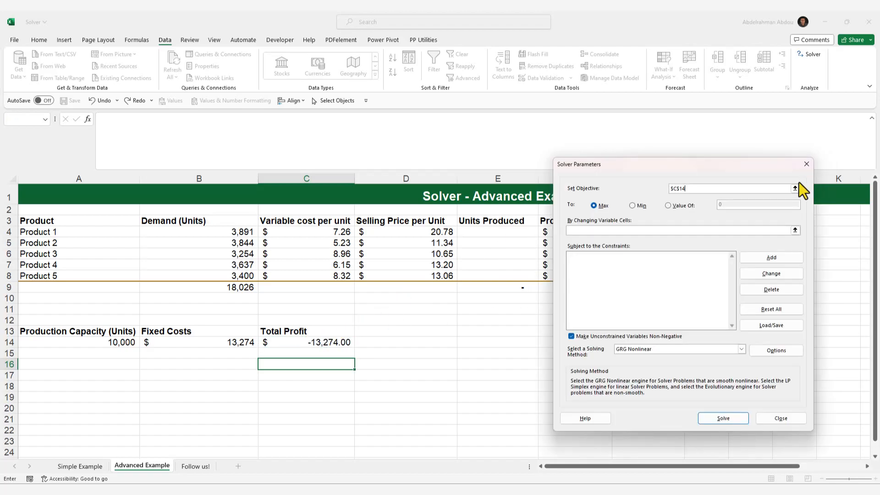
{"action": "left_click", "coordinate": [598, 208]}
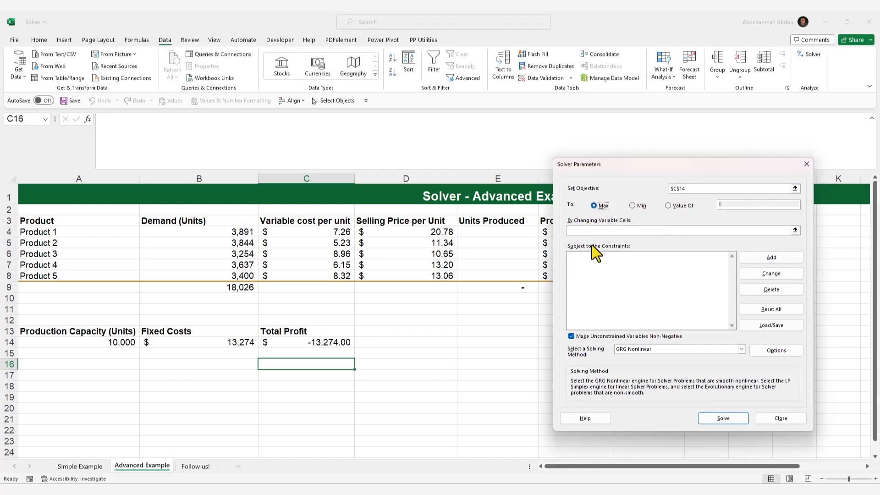
Step: Set Solver's changing variable cells to the Units Produced range E4:E8
{"action": "left_click", "coordinate": [599, 232]}
{"action": "mouse_move", "coordinate": [628, 173]}
{"action": "left_mouse_down"}
{"action": "mouse_move", "coordinate": [675, 184]}
{"action": "mouse_move", "coordinate": [620, 184]}
{"action": "mouse_move", "coordinate": [628, 185]}
{"action": "left_mouse_up"}
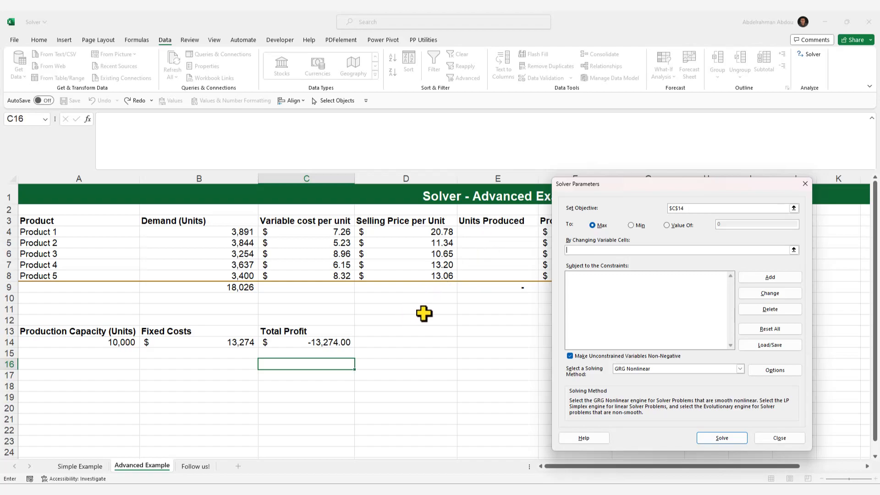
{"action": "left_click", "coordinate": [794, 250]}
{"action": "left_click_drag", "start_coordinate": [497, 231], "coordinate": [494, 275]}
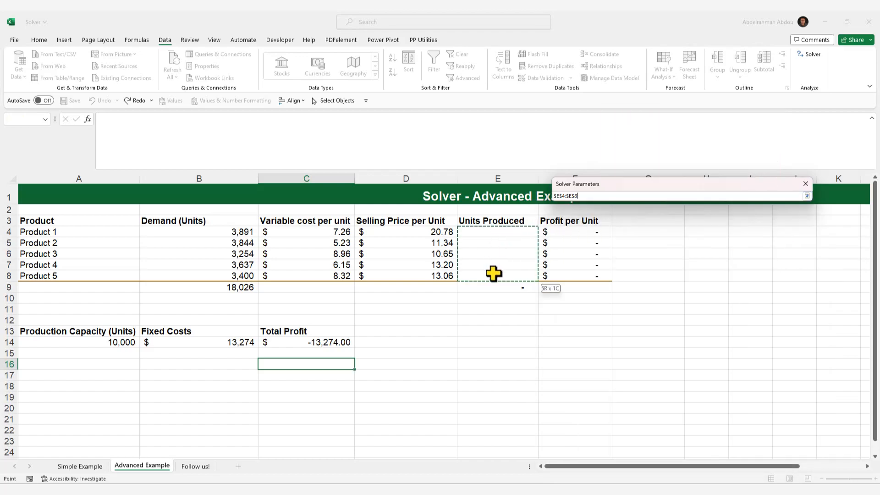
{"action": "left_click", "coordinate": [807, 197]}
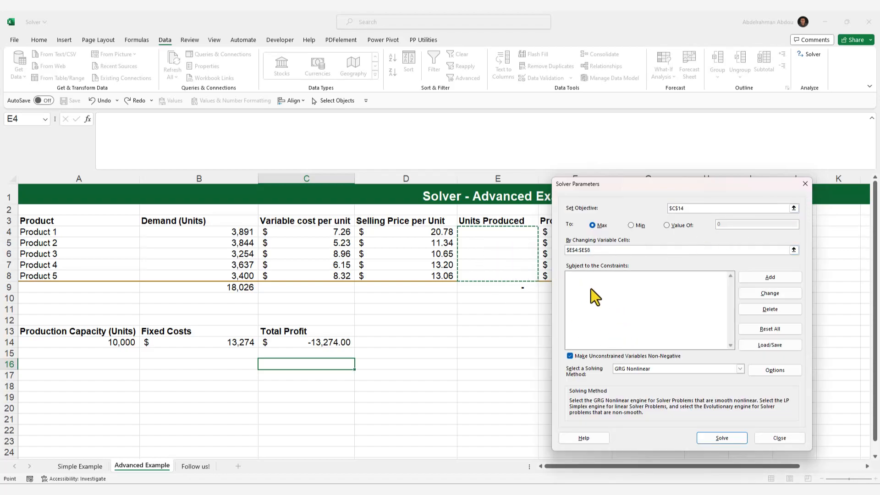
Step: Add a Solver constraint keeping total Units Produced in E9 <= Production Capacity in A14, and continue to a new constraint
{"action": "left_click", "coordinate": [605, 290]}
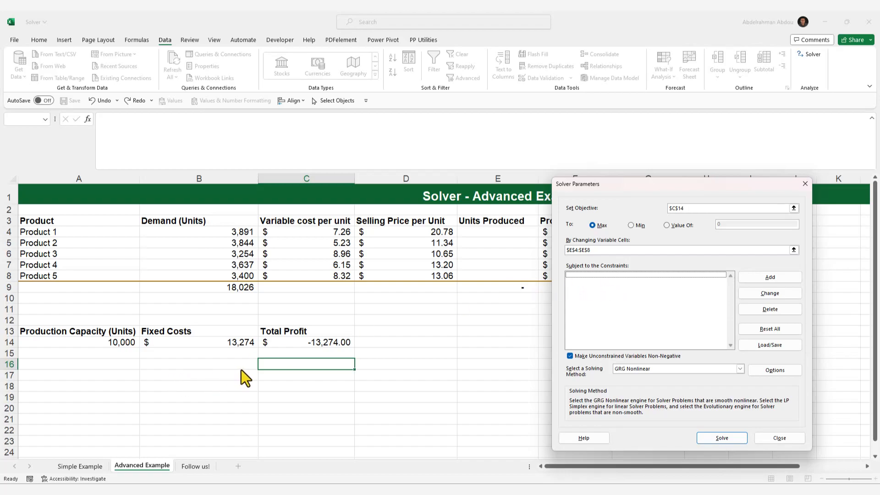
{"action": "left_click", "coordinate": [759, 278]}
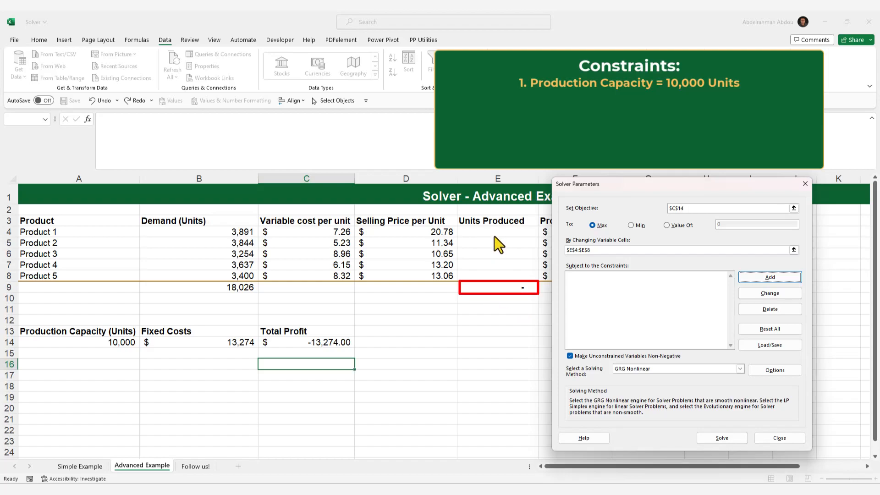
{"action": "left_click", "coordinate": [754, 278]}
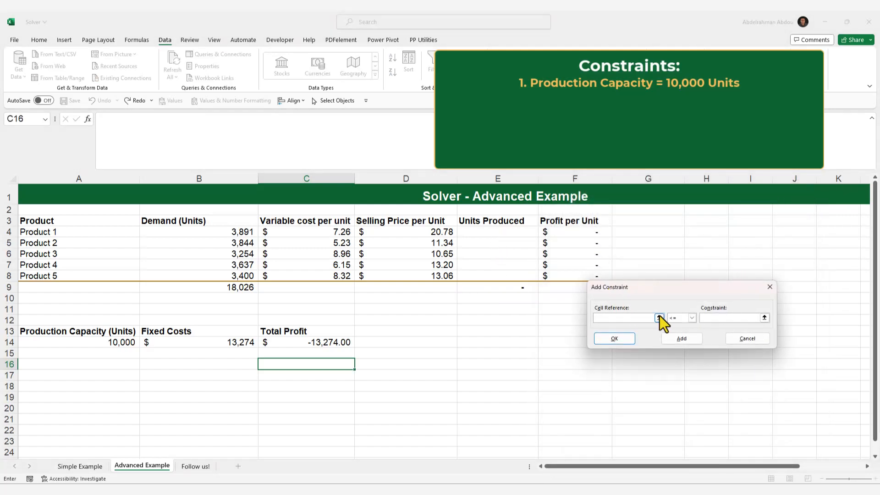
{"action": "left_click", "coordinate": [659, 318]}
{"action": "left_click", "coordinate": [498, 287]}
{"action": "left_click", "coordinate": [770, 298]}
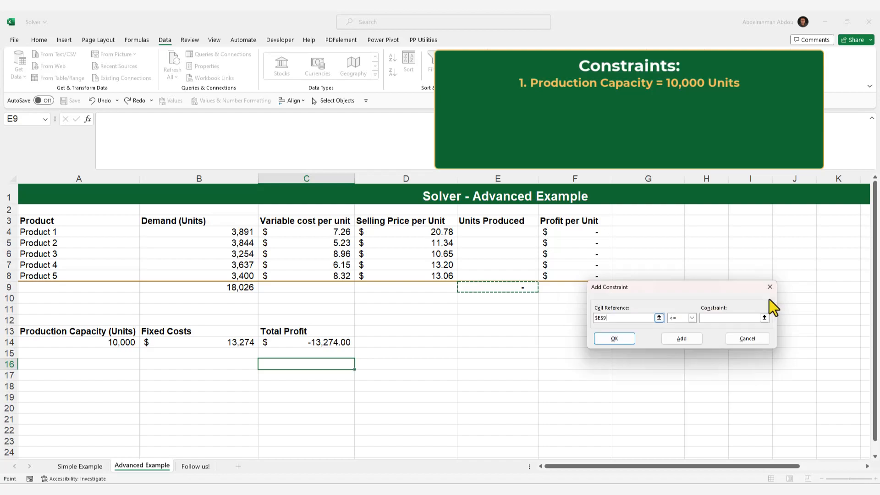
{"action": "left_click", "coordinate": [713, 318]}
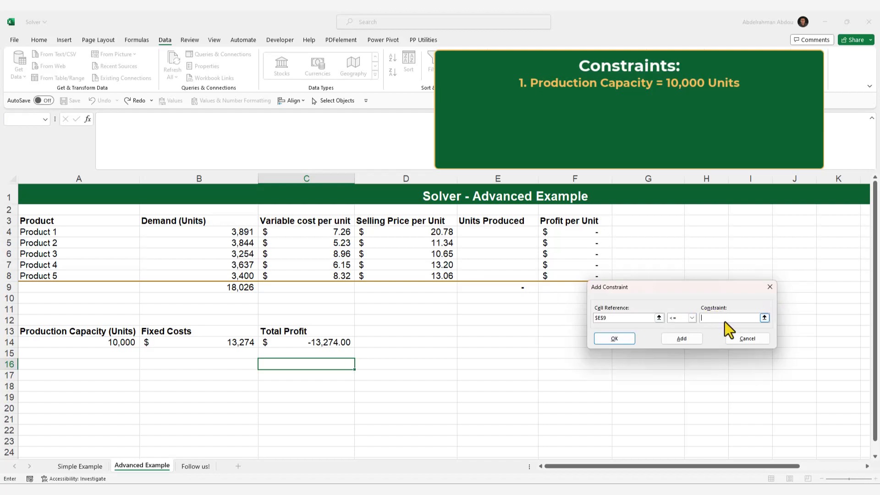
{"action": "left_click", "coordinate": [765, 318]}
{"action": "left_click", "coordinate": [101, 342]}
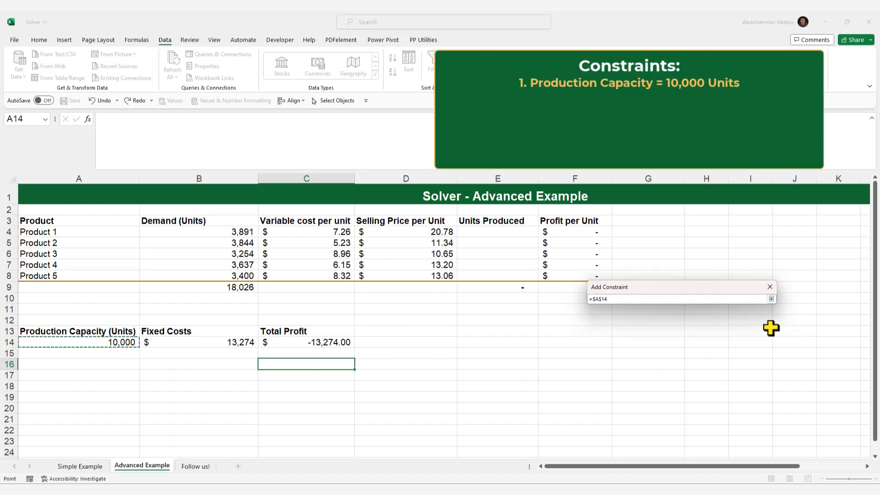
{"action": "left_click", "coordinate": [772, 298]}
{"action": "left_click", "coordinate": [672, 342]}
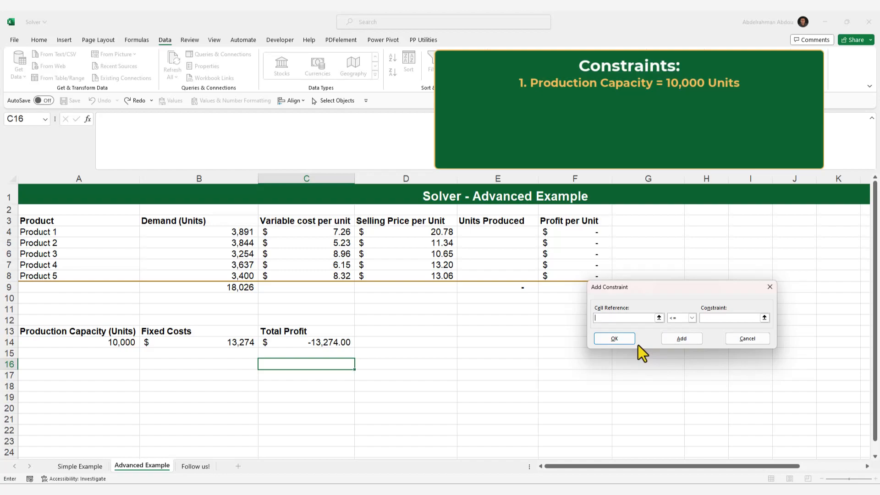
Step: Add a Solver constraint requiring the Units Produced range E4:E8 to be integer, and continue to a new constraint
{"action": "left_click", "coordinate": [658, 318]}
{"action": "left_click", "coordinate": [511, 234]}
{"action": "left_click_drag", "start_coordinate": [511, 234], "coordinate": [509, 275]}
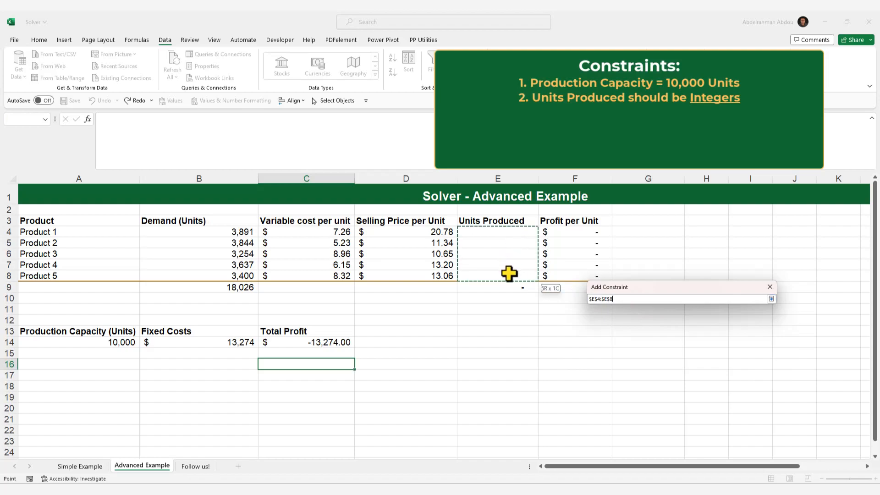
{"action": "left_click", "coordinate": [772, 298]}
{"action": "left_click", "coordinate": [683, 318]}
{"action": "left_click", "coordinate": [678, 342]}
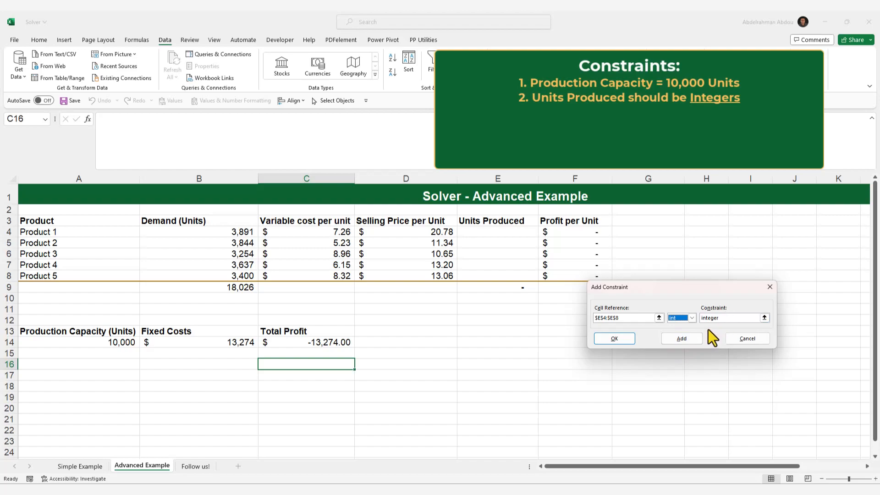
{"action": "left_click", "coordinate": [684, 339]}
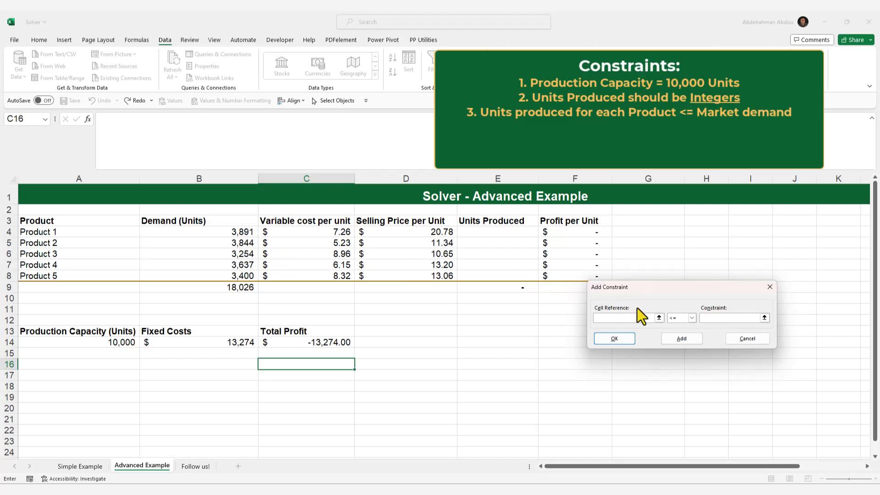
Step: Add a constraint keeping Product 1's Units Produced in E4 <= its Demand in B4, and continue to another constraint
{"action": "left_click", "coordinate": [659, 318]}
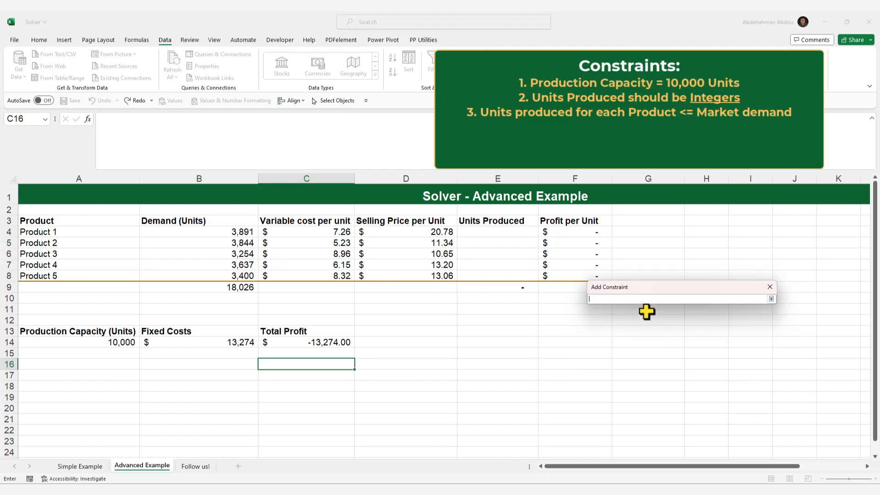
{"action": "left_click", "coordinate": [459, 232]}
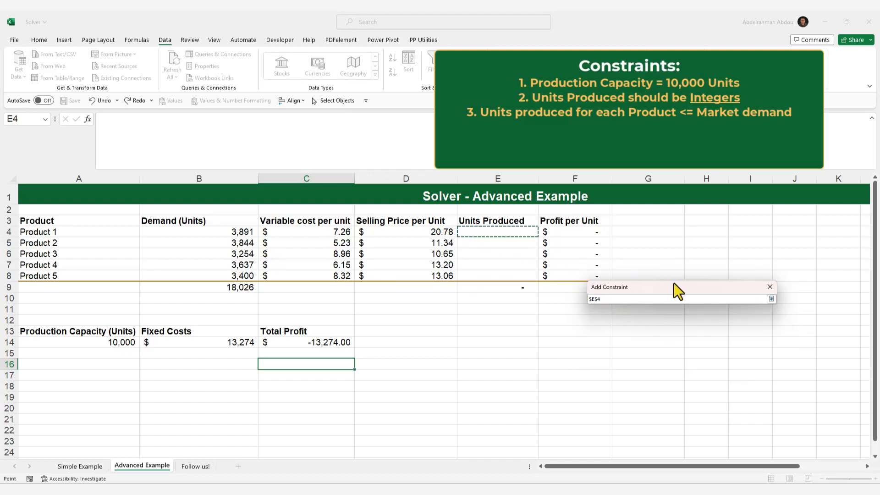
{"action": "left_click", "coordinate": [772, 299]}
{"action": "left_click", "coordinate": [766, 316]}
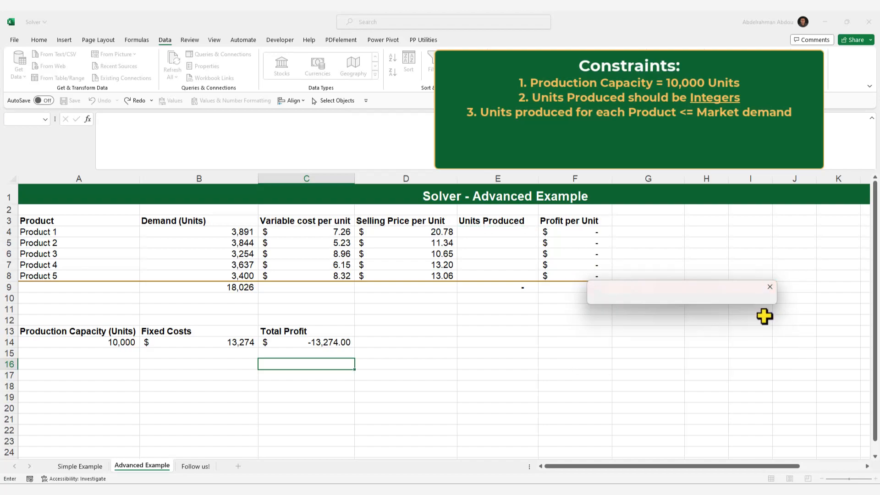
{"action": "left_click", "coordinate": [231, 232]}
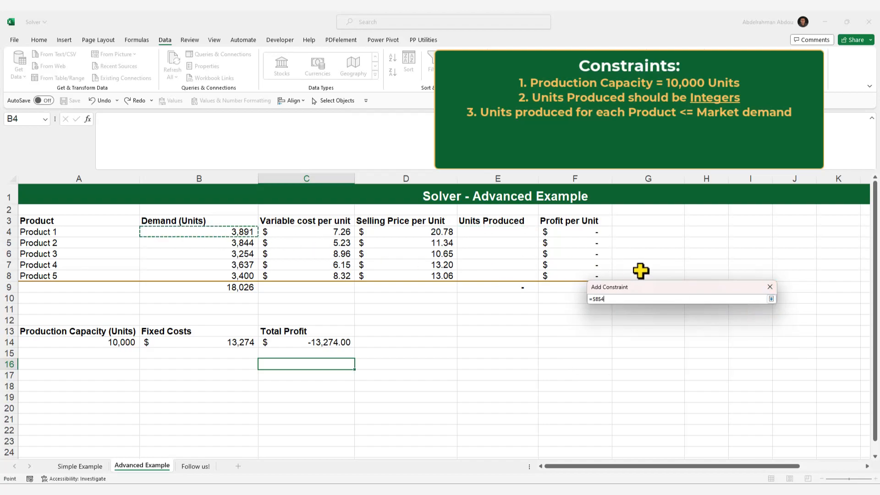
{"action": "left_click", "coordinate": [772, 299]}
{"action": "left_click", "coordinate": [688, 339]}
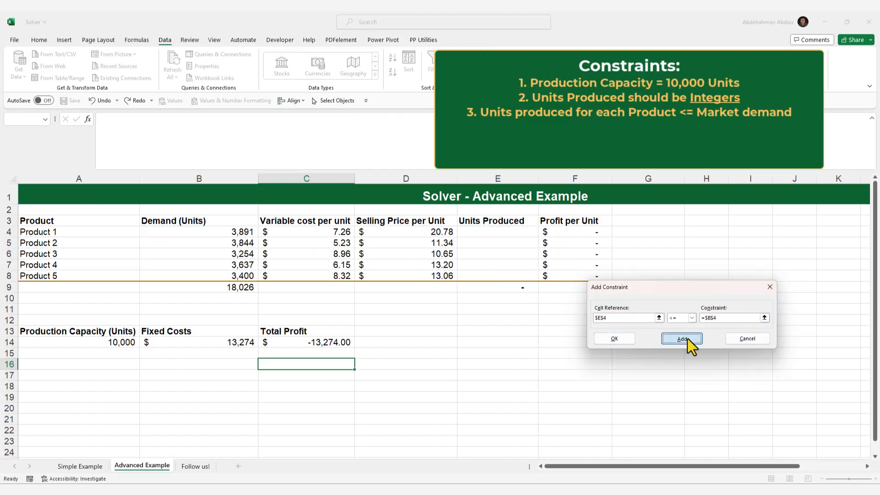
Step: Add a constraint keeping Product 2's Units Produced in E5 <= its Demand in B5, and continue to another constraint
{"action": "left_click", "coordinate": [659, 318]}
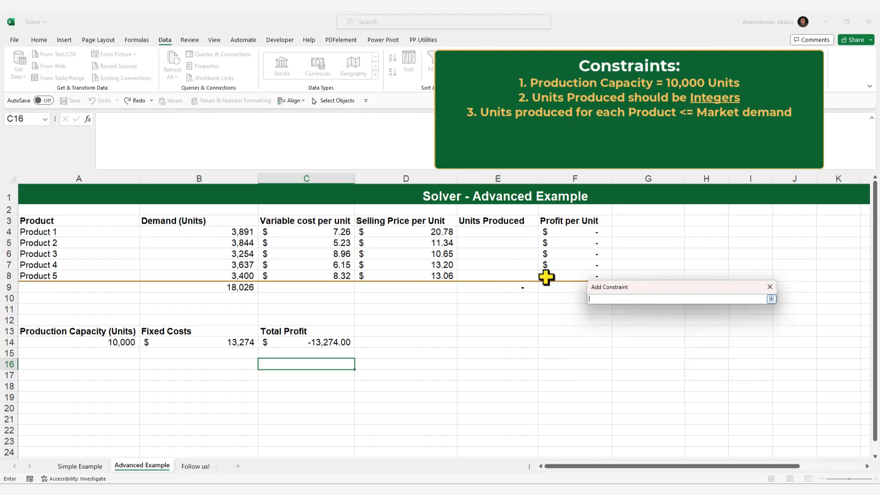
{"action": "left_click", "coordinate": [493, 242]}
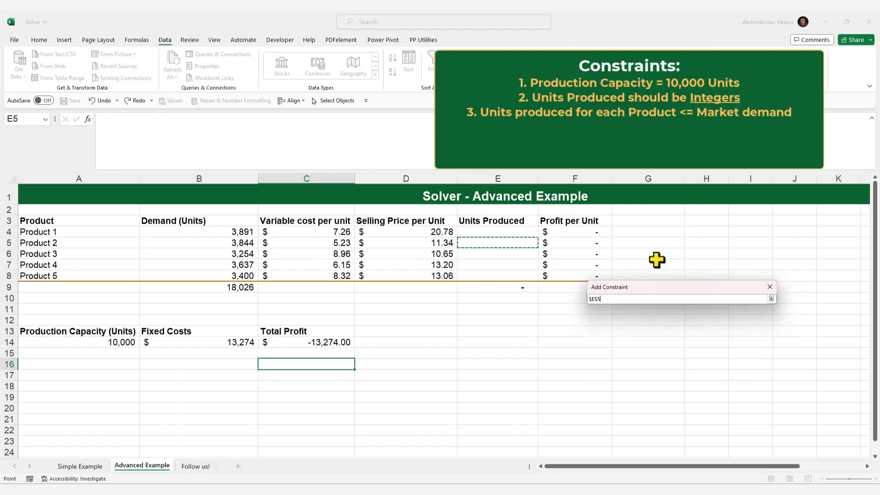
{"action": "left_click", "coordinate": [770, 300]}
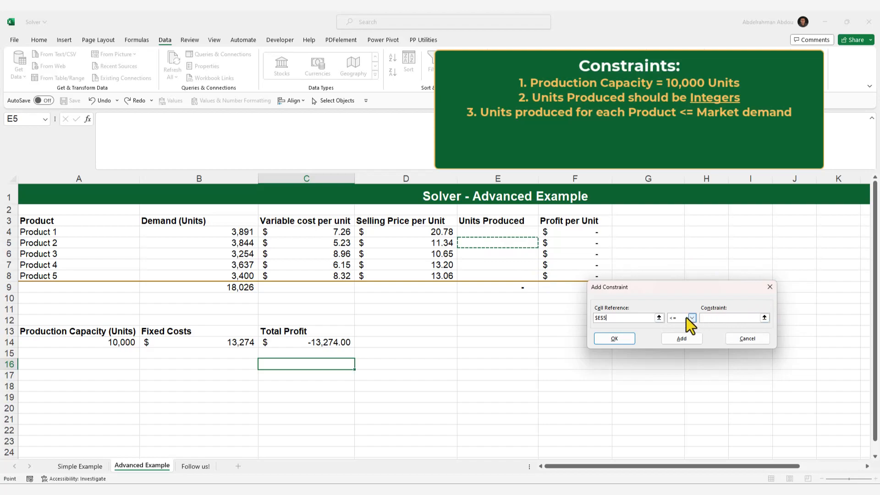
{"action": "left_click", "coordinate": [764, 318]}
{"action": "left_click", "coordinate": [198, 243]}
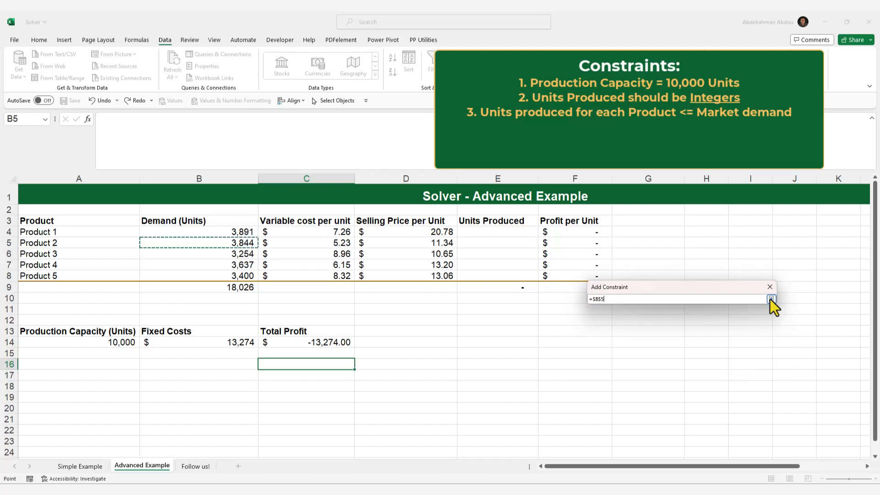
{"action": "left_click", "coordinate": [771, 299]}
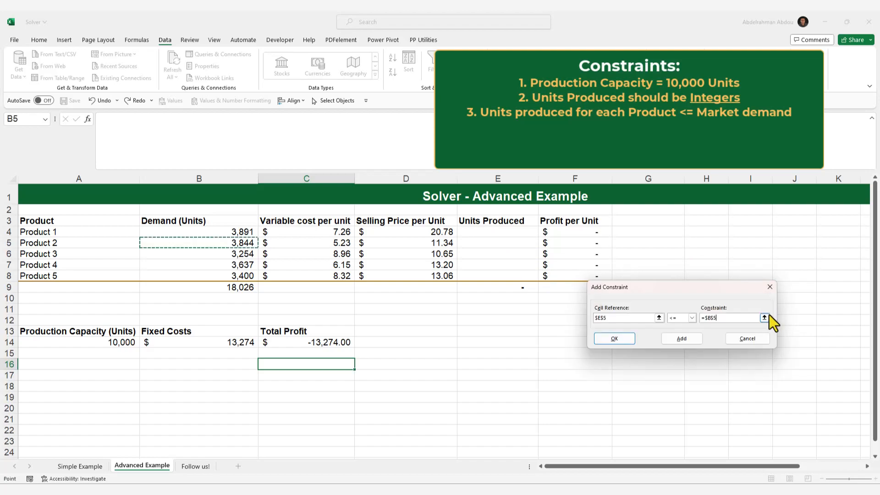
{"action": "left_click", "coordinate": [681, 338]}
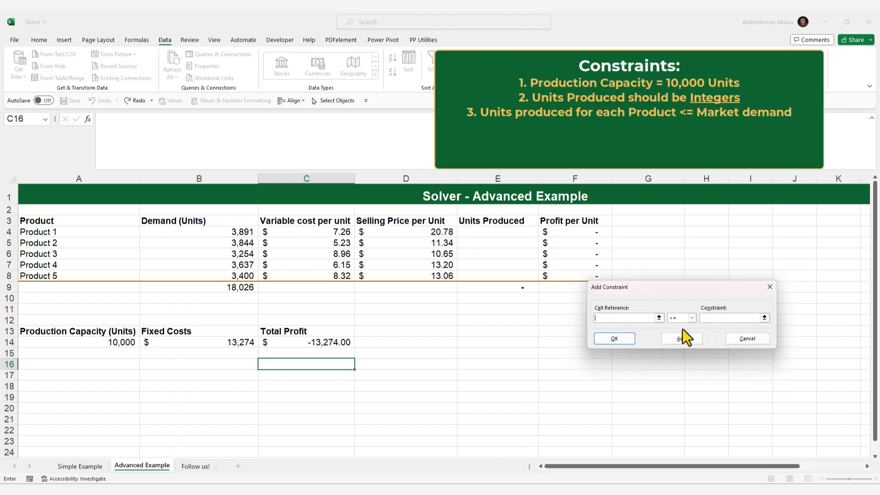
Step: Add a constraint keeping Product 3's Units Produced in E6 <= its Demand in B6, and continue to another constraint
{"action": "left_click", "coordinate": [488, 255]}
{"action": "left_click", "coordinate": [771, 299]}
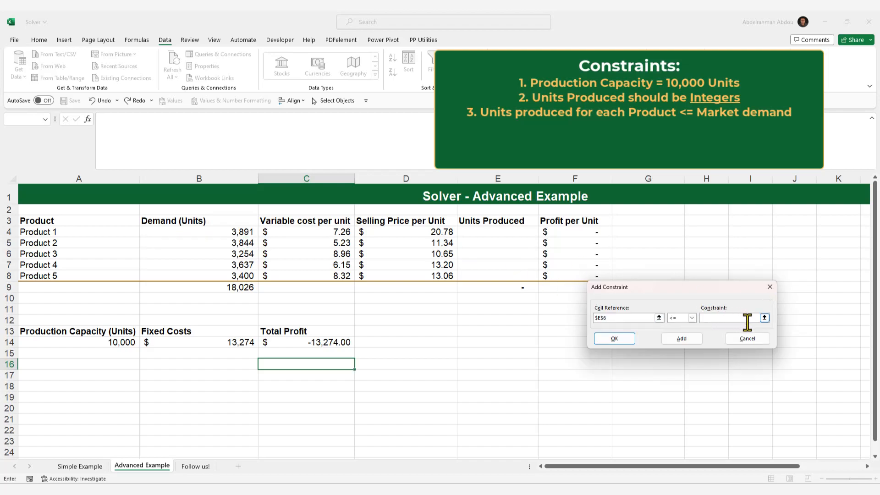
{"action": "left_click", "coordinate": [764, 318]}
{"action": "left_click", "coordinate": [220, 254]}
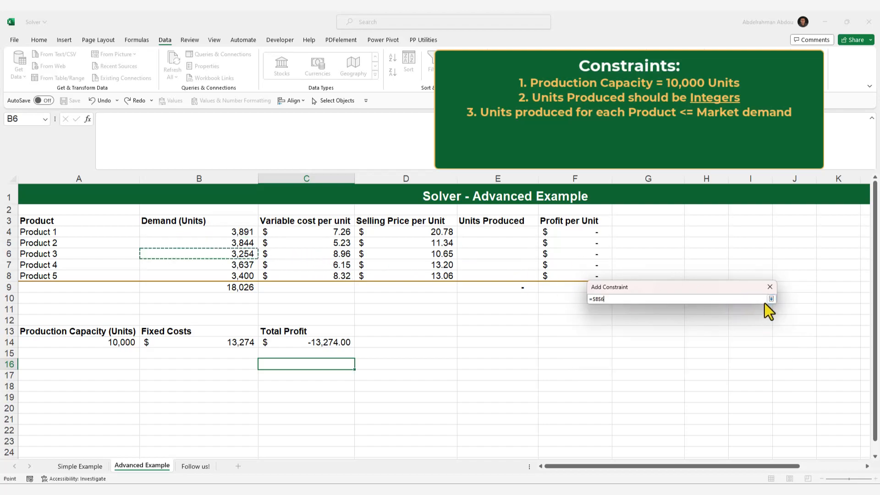
{"action": "left_click", "coordinate": [770, 299]}
{"action": "left_click", "coordinate": [682, 338]}
Step: Add a constraint keeping Product 4's Units Produced in E7 <= its Demand in B7, and continue to another constraint
{"action": "left_click", "coordinate": [659, 317]}
{"action": "left_click", "coordinate": [481, 265]}
{"action": "left_click", "coordinate": [771, 298]}
{"action": "left_click", "coordinate": [765, 318]}
{"action": "left_click", "coordinate": [236, 266]}
{"action": "left_click", "coordinate": [771, 299]}
{"action": "left_click", "coordinate": [682, 339]}
Step: Add a constraint keeping Product 5's Units Produced in E8 <= its Demand in B8, and return to the Solver parameters
{"action": "left_click", "coordinate": [659, 318]}
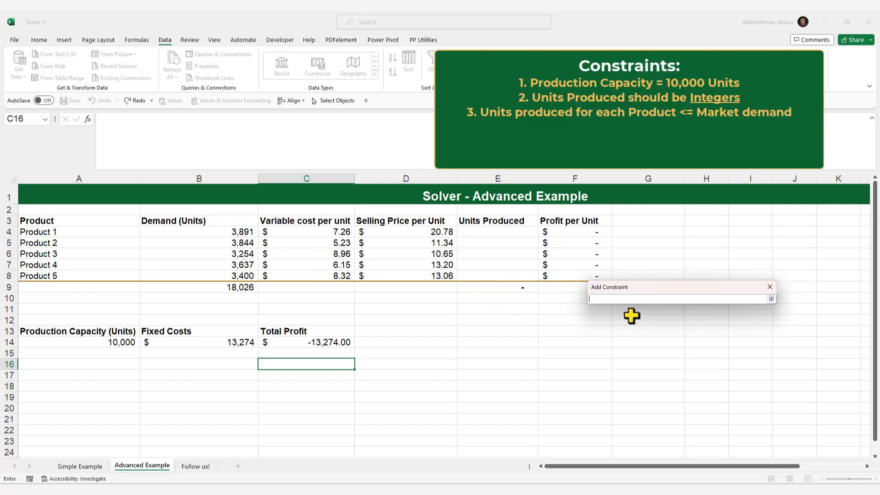
{"action": "left_click", "coordinate": [481, 276]}
{"action": "left_click", "coordinate": [771, 299]}
{"action": "left_click", "coordinate": [765, 318]}
{"action": "left_click", "coordinate": [226, 276]}
{"action": "left_click", "coordinate": [771, 299]}
{"action": "left_click", "coordinate": [681, 338]}
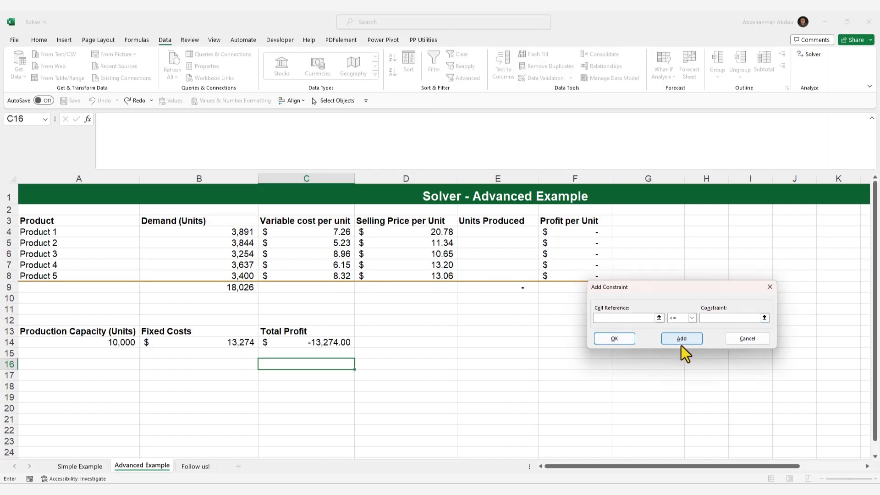
{"action": "left_click", "coordinate": [753, 340]}
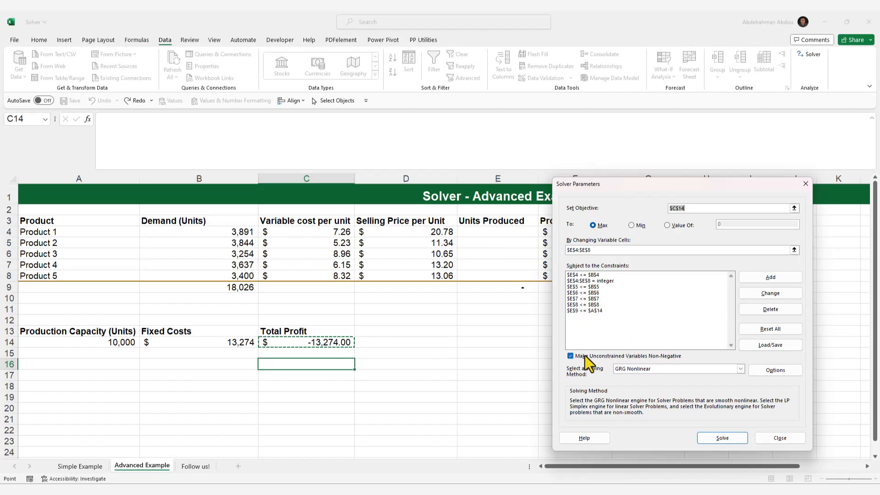
Step: Review the available solving methods and choose GRG Nonlinear for the Solver model
{"action": "mouse_move", "coordinate": [640, 186]}
{"action": "left_mouse_down"}
{"action": "mouse_move", "coordinate": [669, 195]}
{"action": "mouse_move", "coordinate": [668, 185]}
{"action": "mouse_move", "coordinate": [639, 187]}
{"action": "left_mouse_up"}
{"action": "left_click", "coordinate": [728, 372]}
{"action": "left_click", "coordinate": [717, 375]}
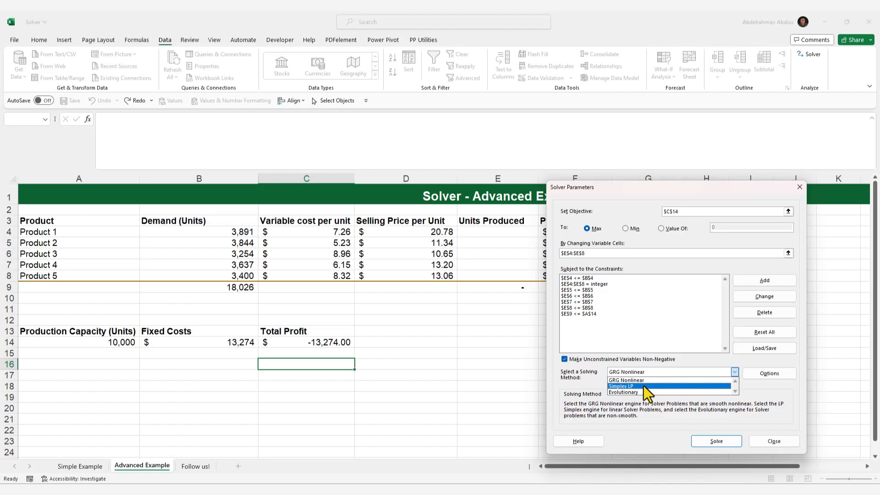
{"action": "left_click", "coordinate": [648, 379]}
{"action": "left_click", "coordinate": [652, 371]}
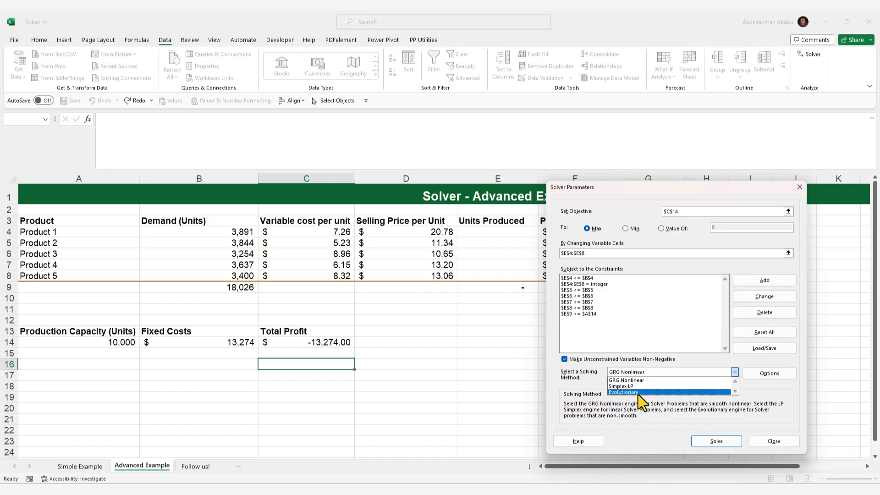
{"action": "left_click", "coordinate": [655, 380]}
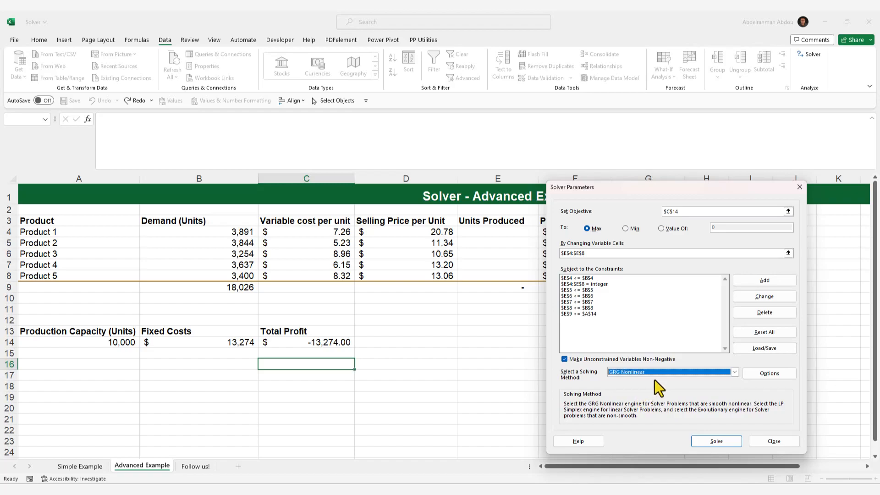
Step: Enable Use Multistart in Solver's GRG Nonlinear options and accept the options
{"action": "left_click", "coordinate": [758, 376]}
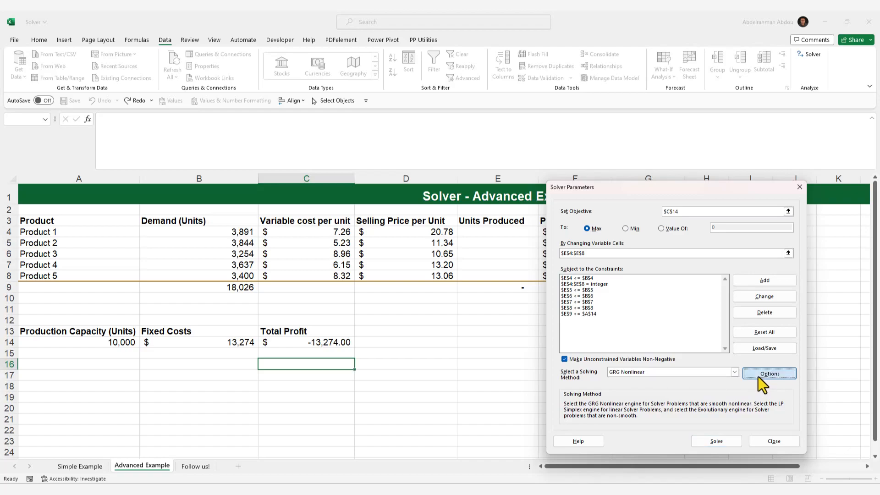
{"action": "left_click", "coordinate": [66, 144]}
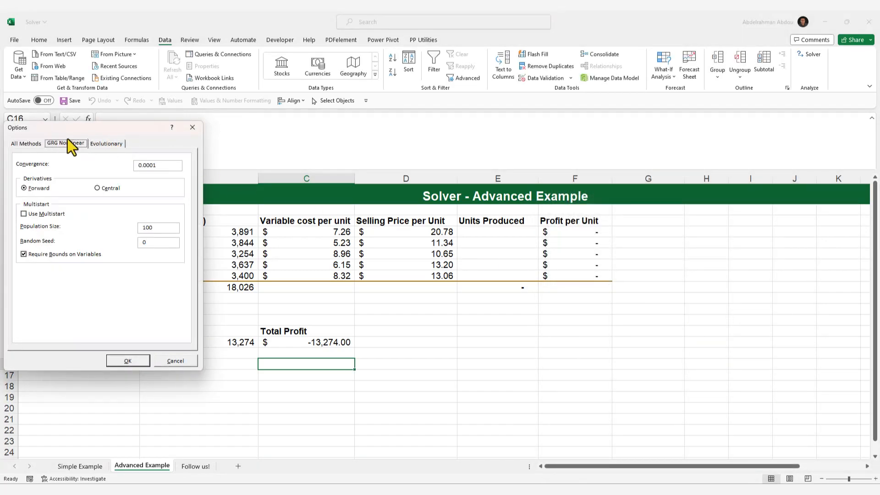
{"action": "left_click_drag", "start_coordinate": [110, 128], "coordinate": [445, 157]}
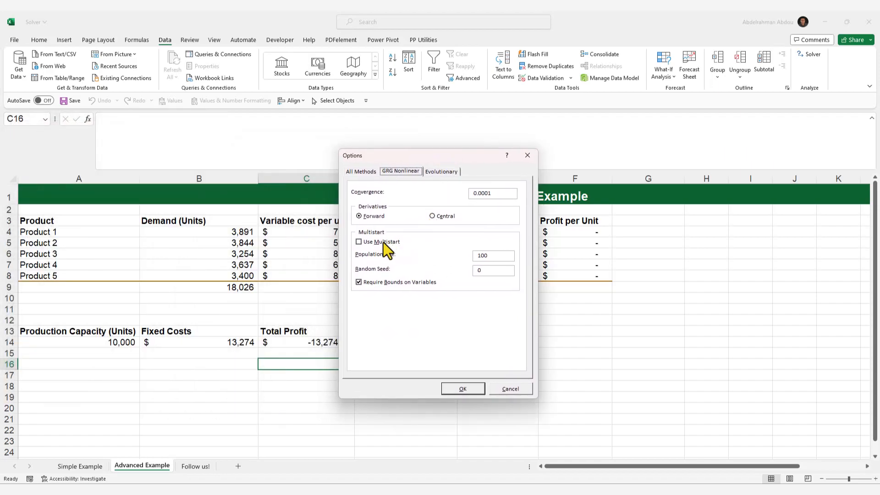
{"action": "left_click", "coordinate": [359, 242]}
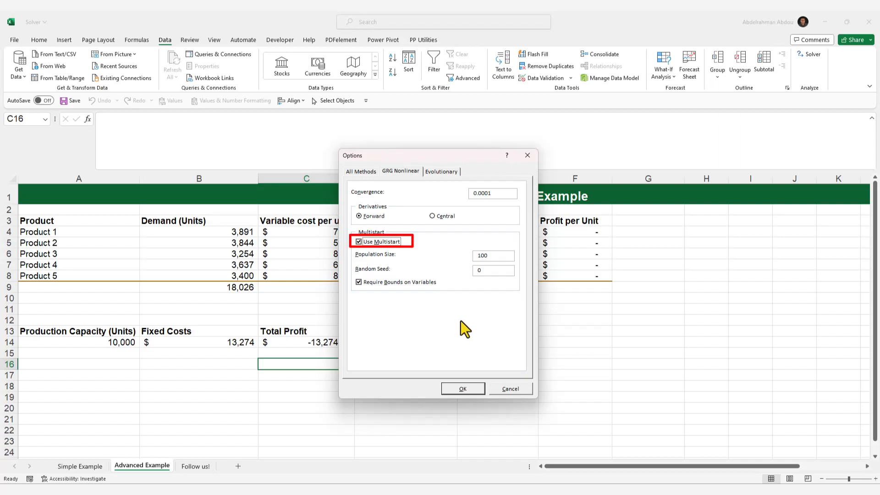
{"action": "left_click", "coordinate": [462, 388]}
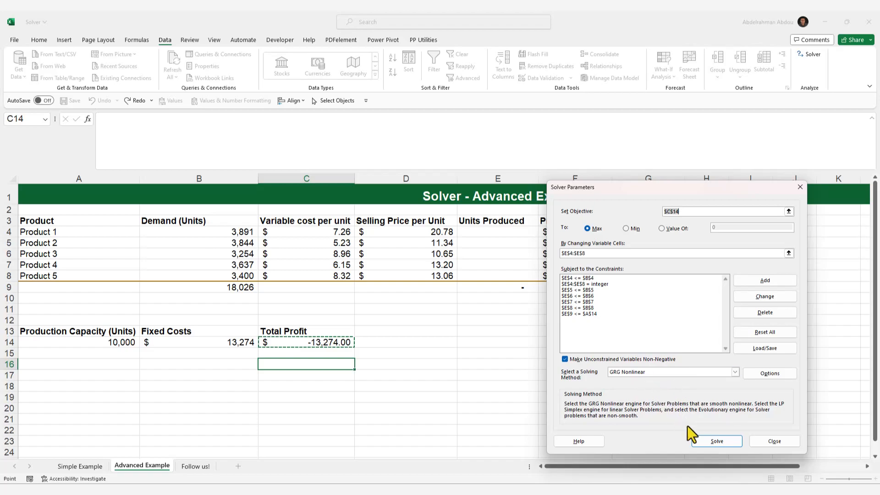
Step: Run Solver, keep the Solver solution, and select the Total Profit cell C14
{"action": "left_click", "coordinate": [705, 440]}
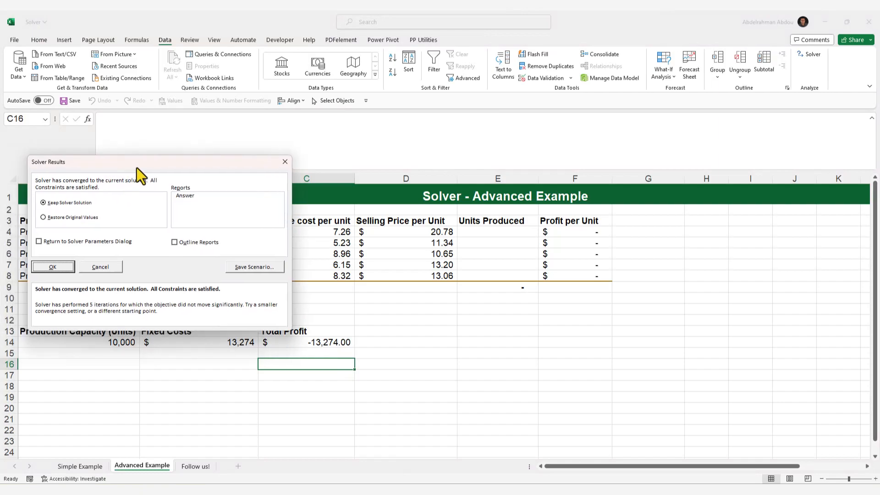
{"action": "left_click_drag", "start_coordinate": [129, 167], "coordinate": [183, 174]}
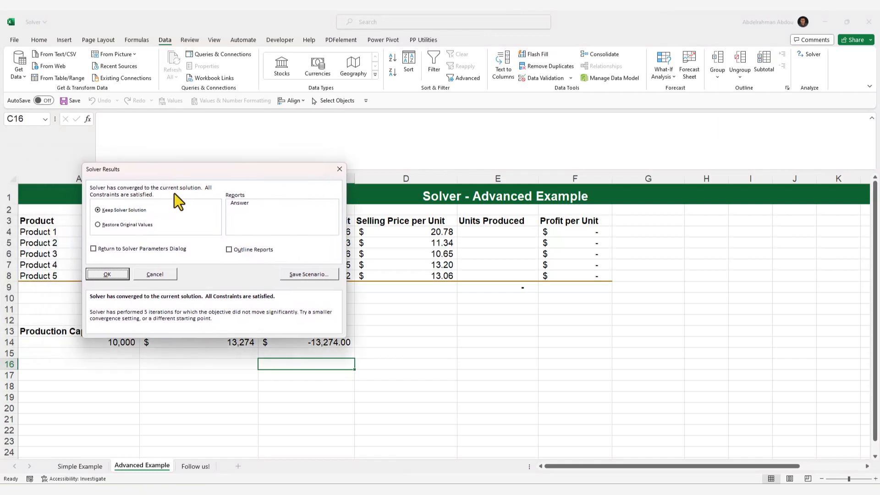
{"action": "left_click", "coordinate": [112, 276]}
{"action": "key", "text": "Up"}
{"action": "key", "text": "Up"}
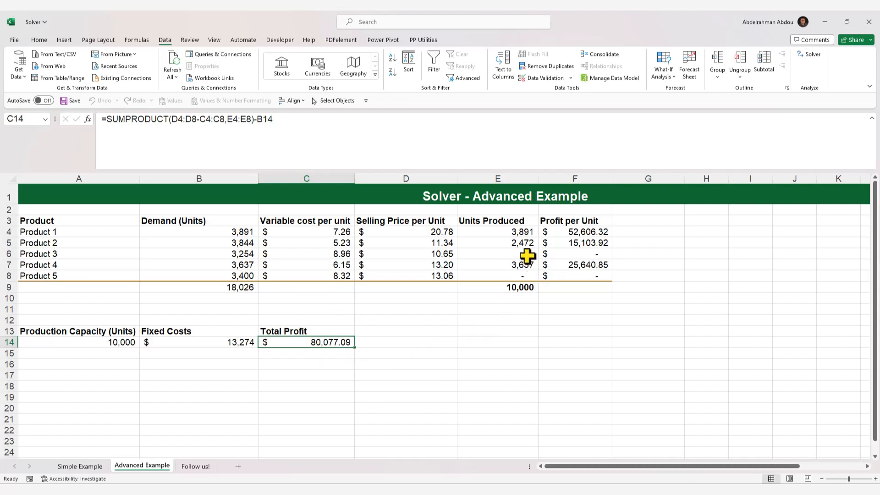
Step: Compare the solved Units Produced for Products 1 to 4 in column E with their Demand in column B
{"action": "left_click", "coordinate": [503, 232]}
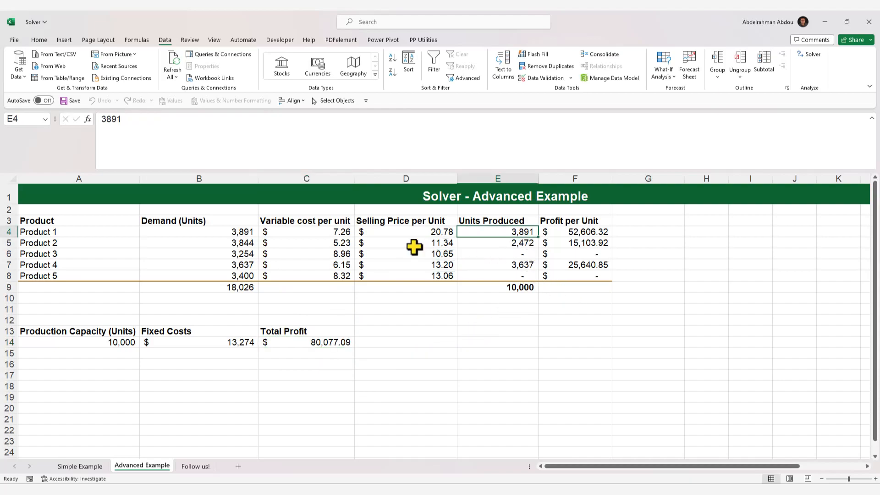
{"action": "left_click", "coordinate": [222, 231]}
{"action": "left_click", "coordinate": [503, 234]}
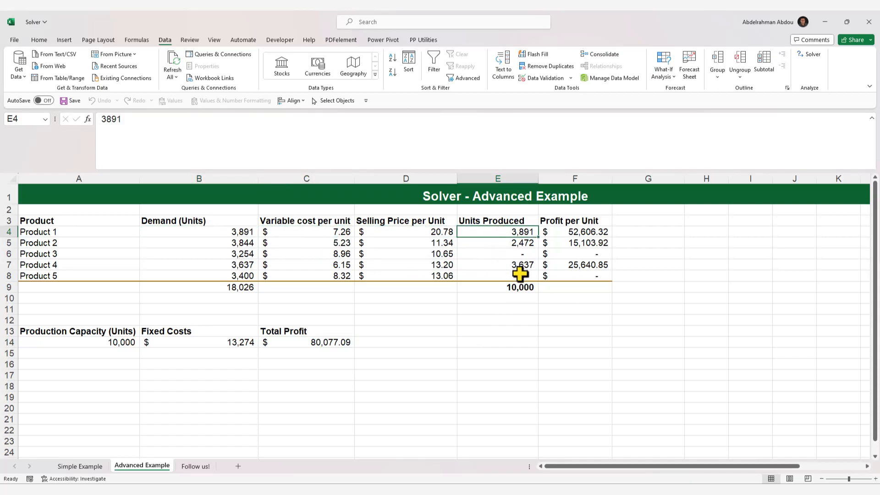
{"action": "left_click", "coordinate": [512, 245]}
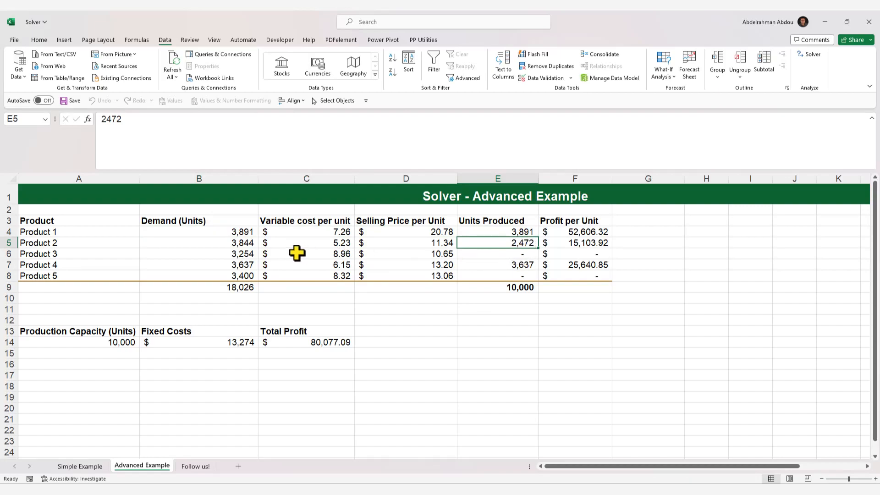
{"action": "left_click", "coordinate": [515, 265]}
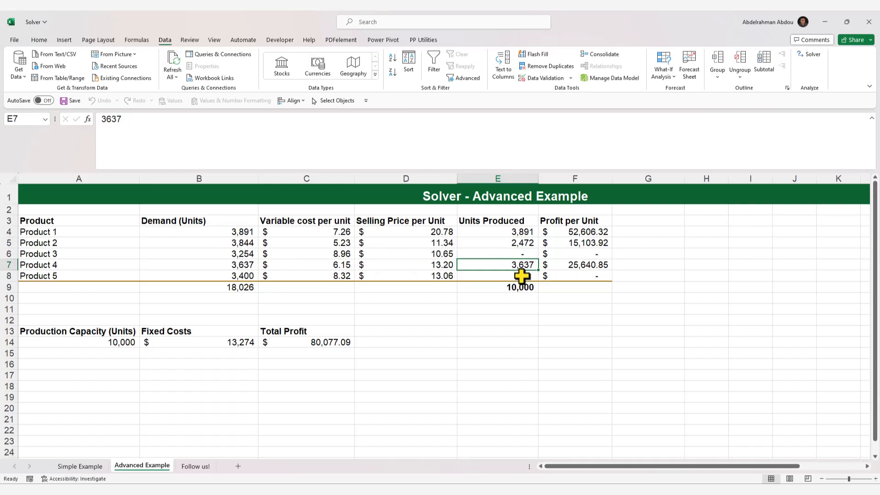
{"action": "left_click", "coordinate": [508, 255]}
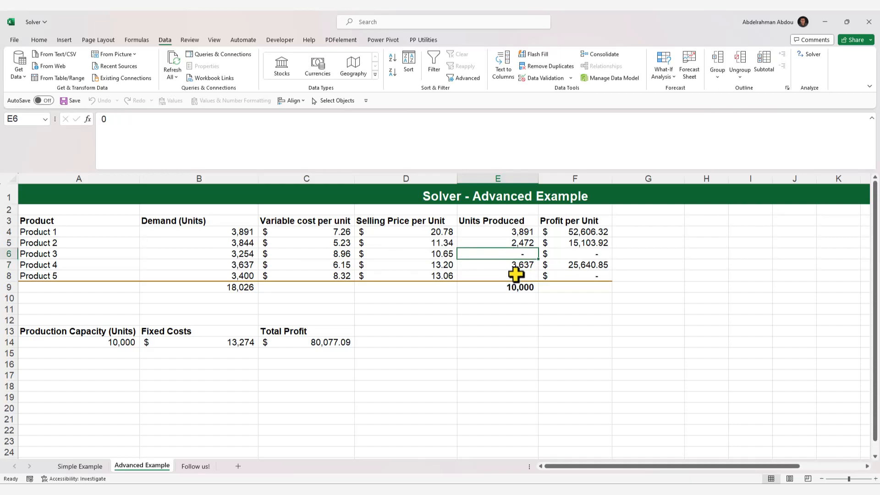
Step: Check the solved Product 5 units, and clear the Units Produced values in E4:E8 for all five products
{"action": "left_click", "coordinate": [496, 276]}
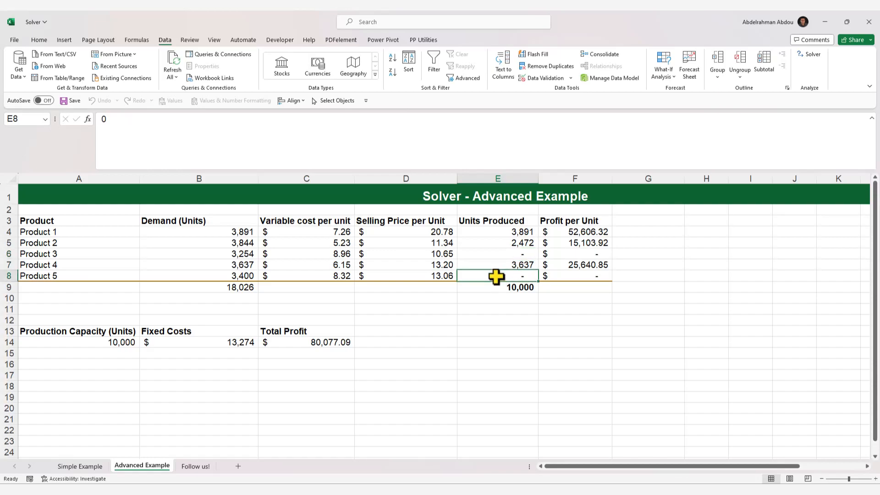
{"action": "left_click", "coordinate": [420, 336]}
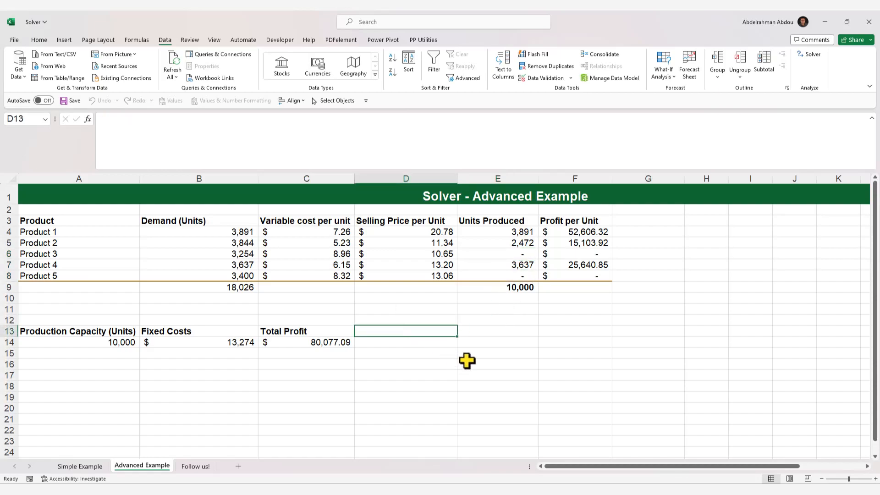
{"action": "left_click_drag", "start_coordinate": [503, 230], "coordinate": [495, 273]}
{"action": "key", "text": "Delete"}
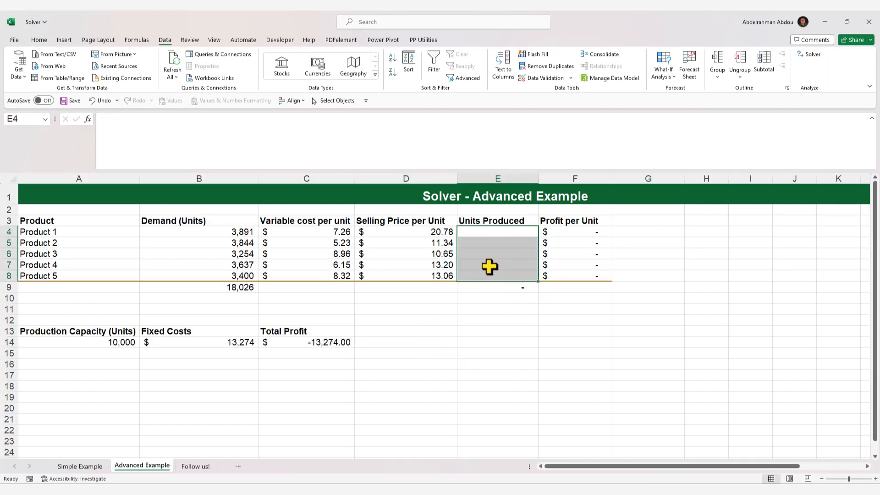
{"action": "left_click", "coordinate": [489, 267]}
Step: Reopen the Solver model, turn off Use Multistart in the GRG Nonlinear options, and accept the options
{"action": "left_click", "coordinate": [801, 56]}
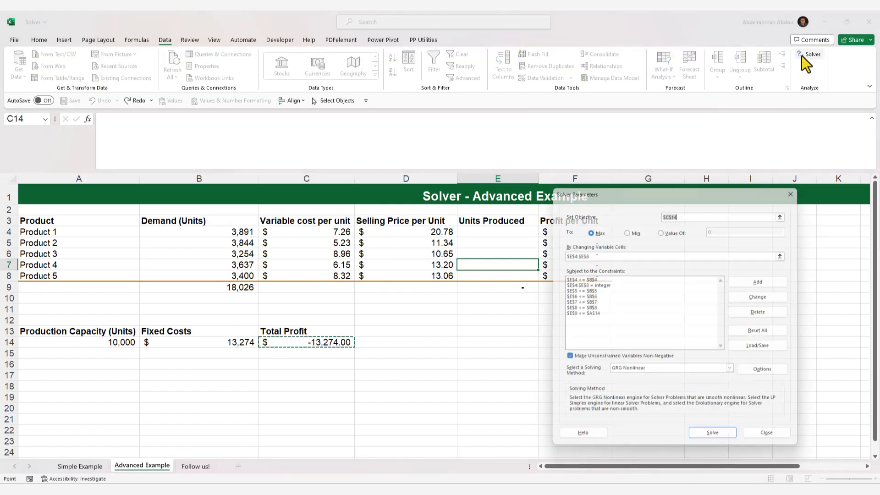
{"action": "left_click", "coordinate": [763, 372]}
{"action": "left_click", "coordinate": [64, 143]}
{"action": "left_click_drag", "start_coordinate": [78, 129], "coordinate": [170, 130]}
{"action": "left_click", "coordinate": [127, 215]}
{"action": "left_click", "coordinate": [213, 362]}
Step: Solve the model without multistart, keep the Solver solution, and select the Total Profit cell C14
{"action": "left_click", "coordinate": [709, 441]}
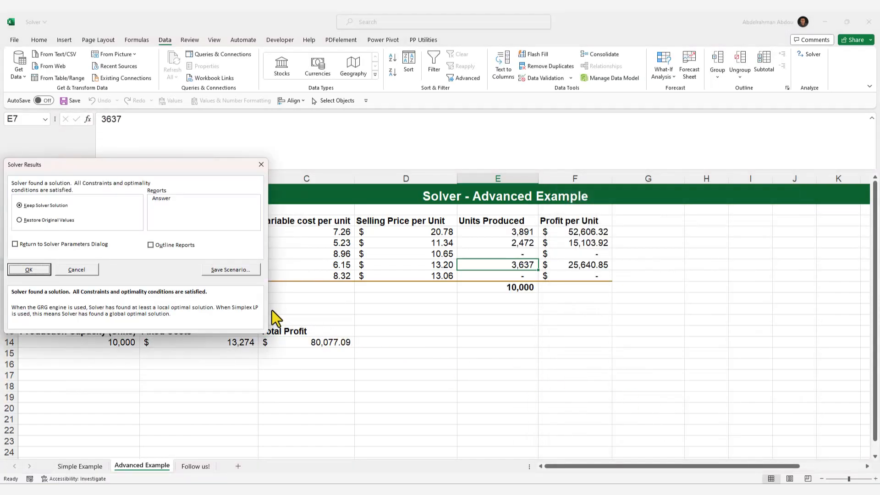
{"action": "left_click_drag", "start_coordinate": [157, 172], "coordinate": [550, 219]}
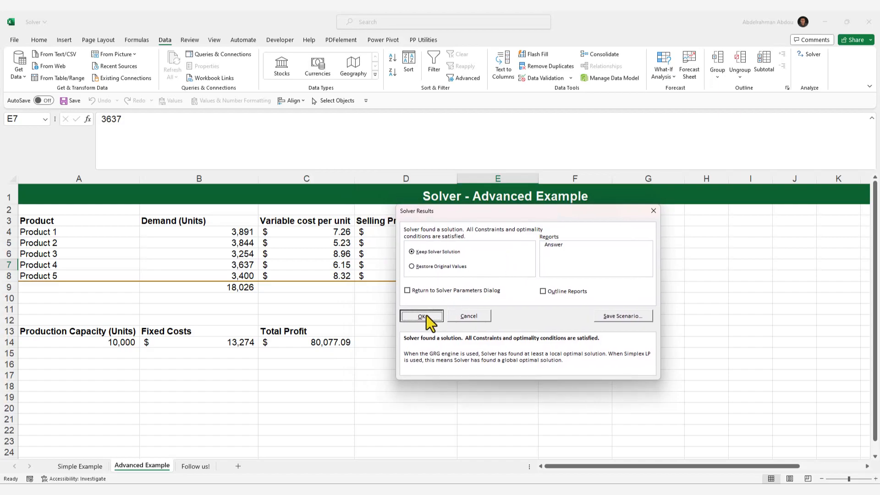
{"action": "left_click", "coordinate": [430, 315]}
{"action": "left_click", "coordinate": [329, 343]}
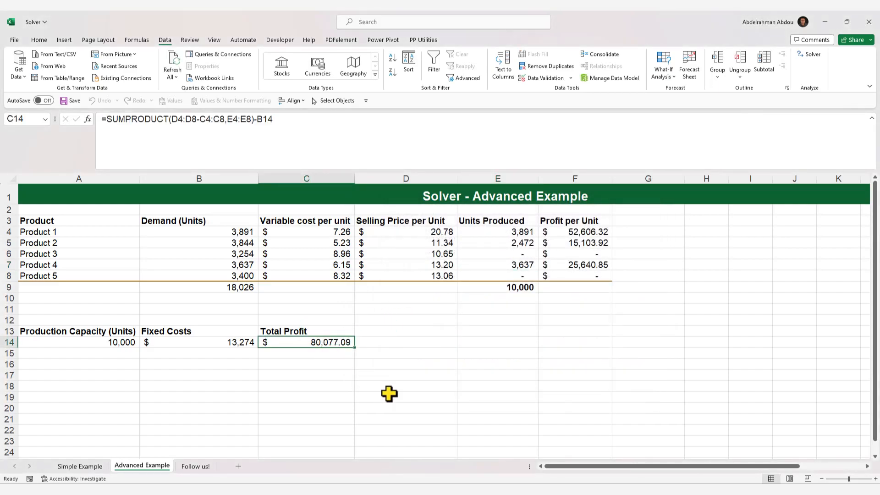